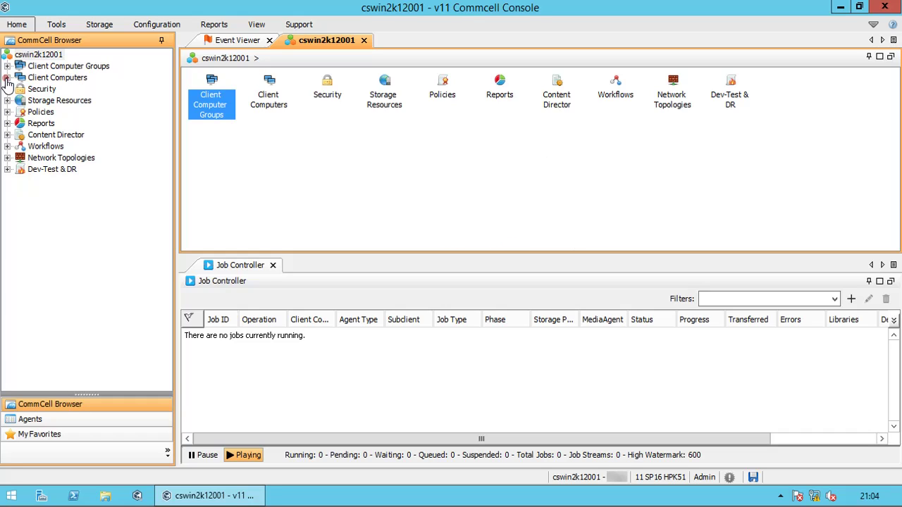
# - Create a backup set named CustomBackupSet for the File System agent of client mawin2k08001, using storage policy bkp_7d1c_Gen
pyautogui.click(7, 77)
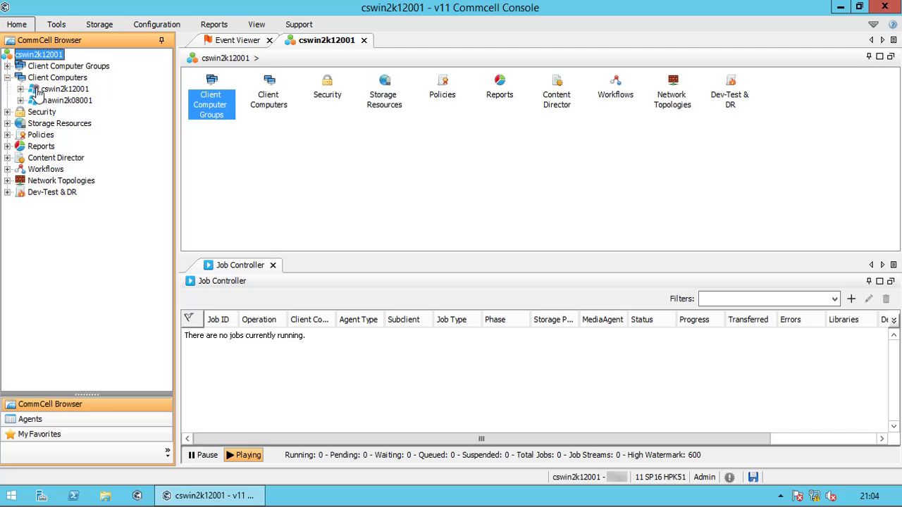
pyautogui.doubleClick(65, 100)
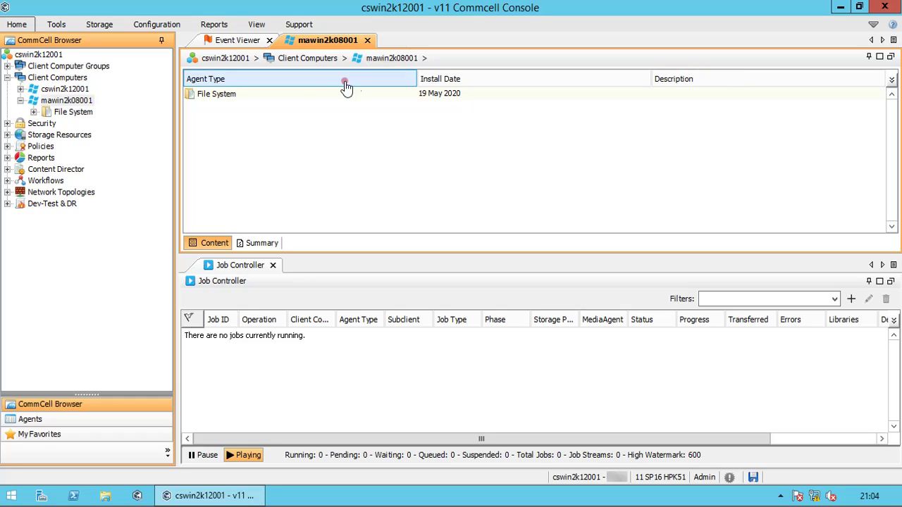
pyautogui.click(242, 96)
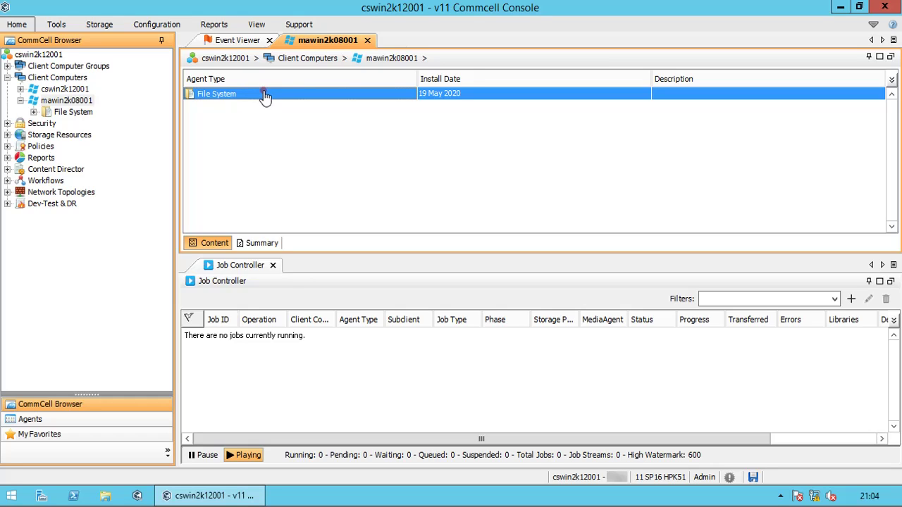
pyautogui.rightClick(265, 97)
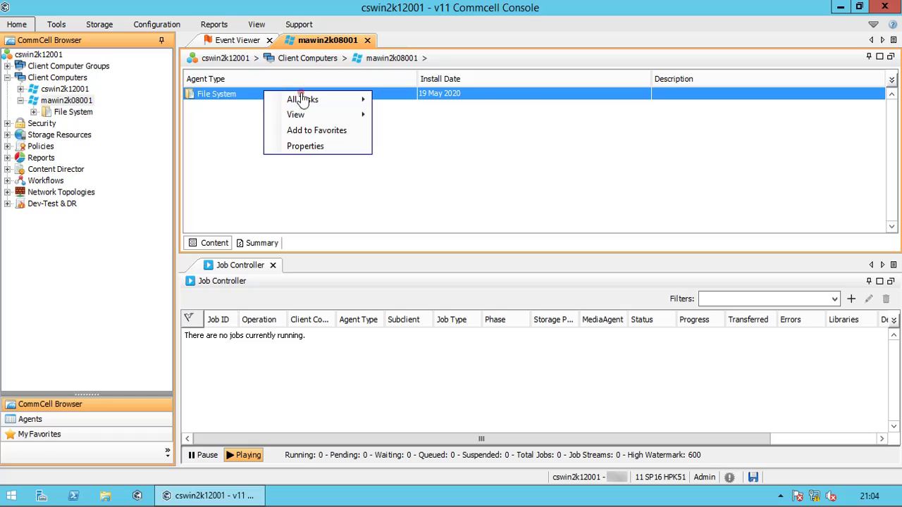
pyautogui.click(339, 100)
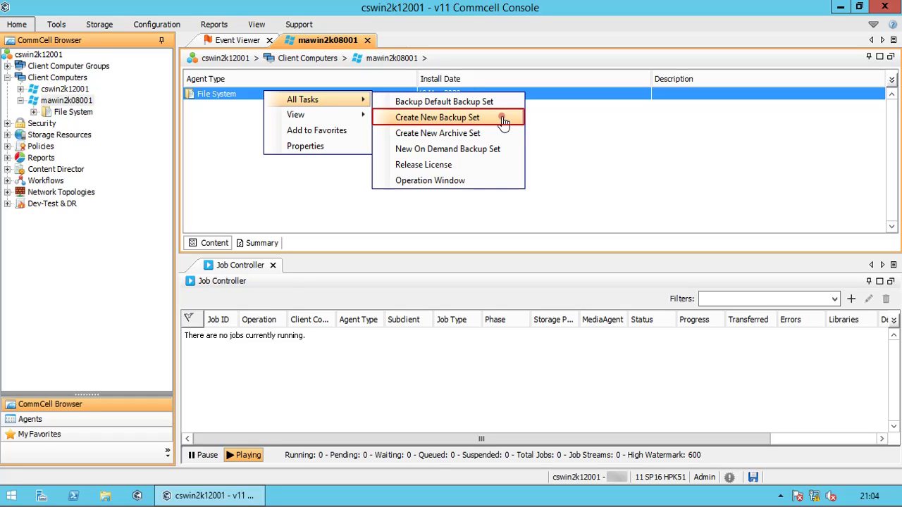
pyautogui.click(504, 120)
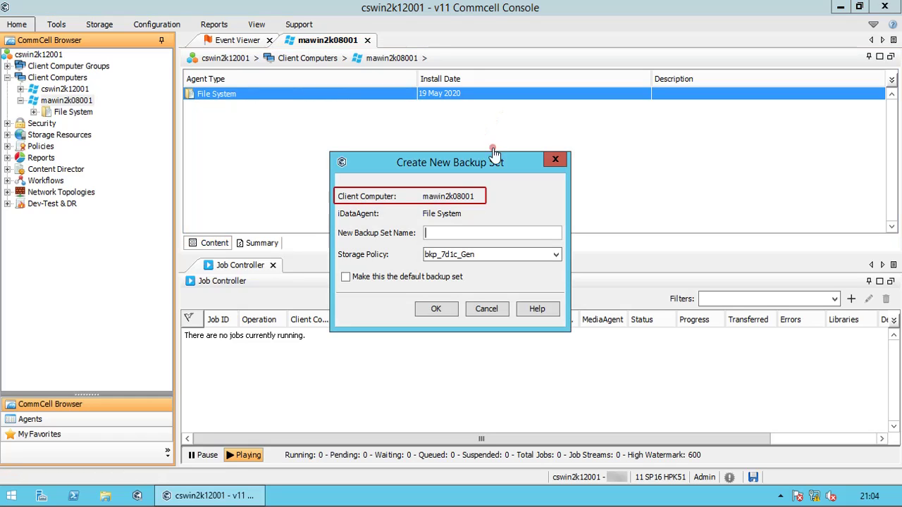
pyautogui.click(438, 234)
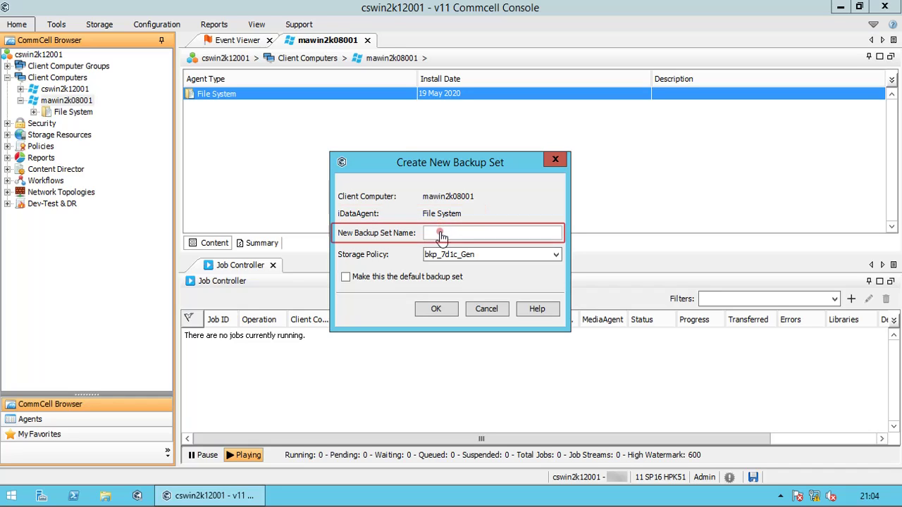
pyautogui.write('Custom')
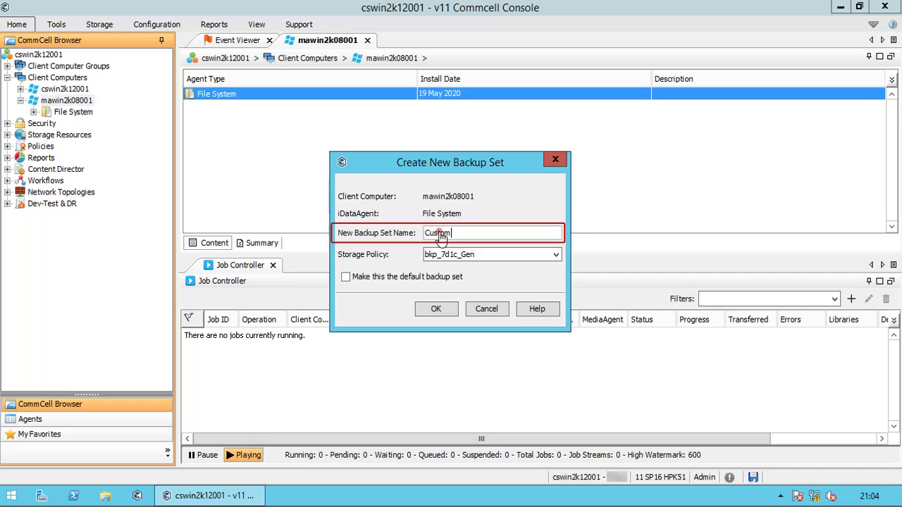
pyautogui.write('BackupSet')
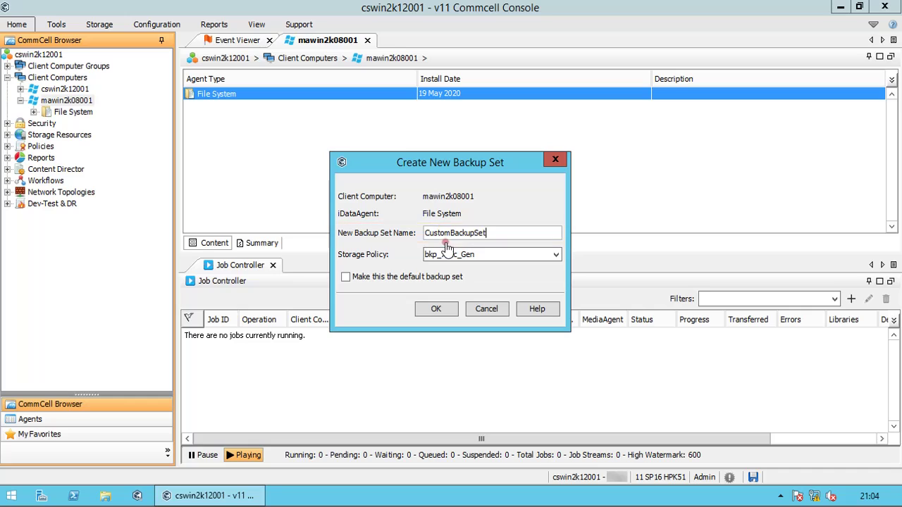
pyautogui.click(554, 255)
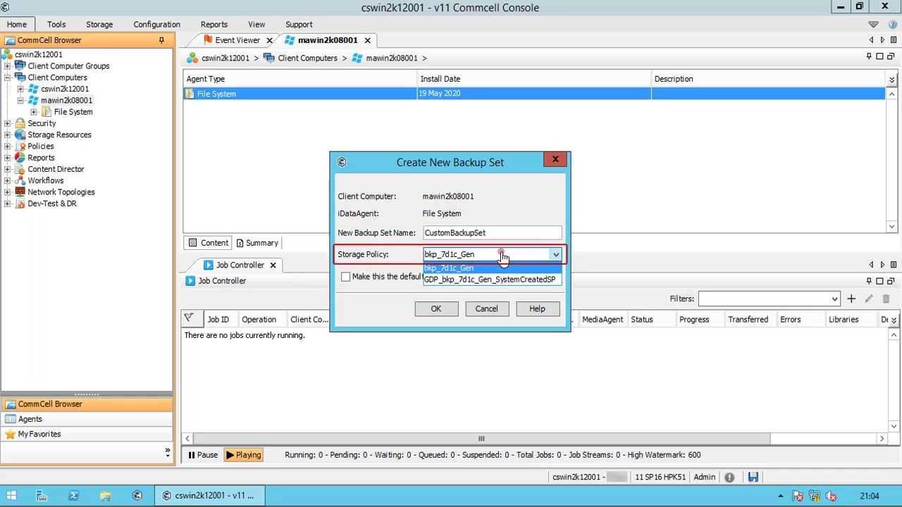
pyautogui.click(503, 258)
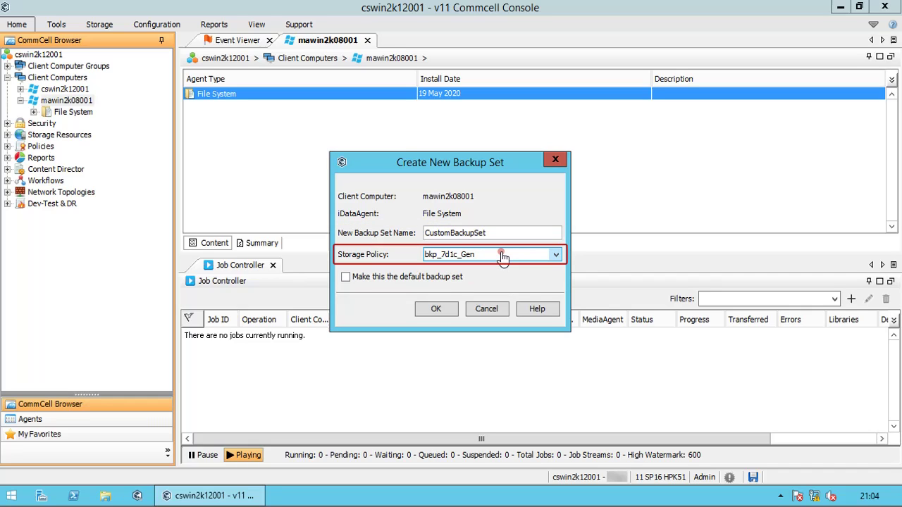
pyautogui.click(433, 310)
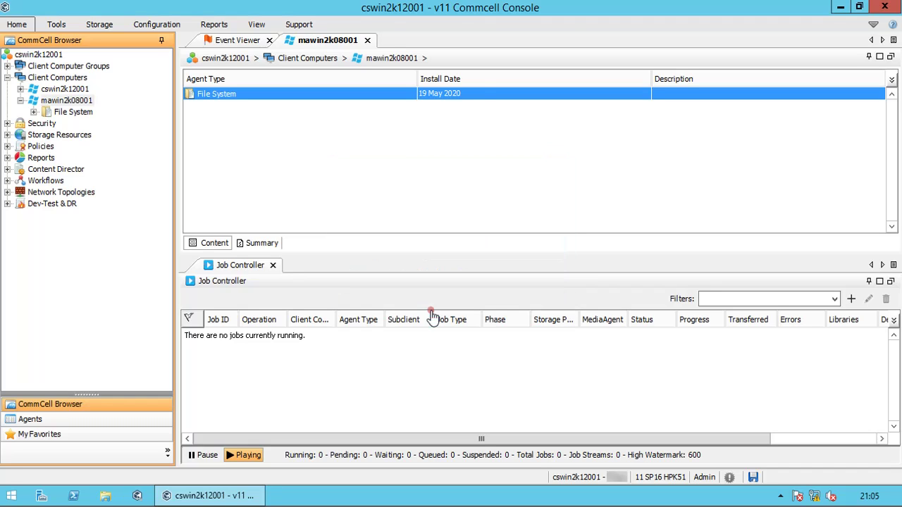
# - Display the File System agent's backup sets and choose Do Not Schedule for the new backup set
pyautogui.doubleClick(76, 113)
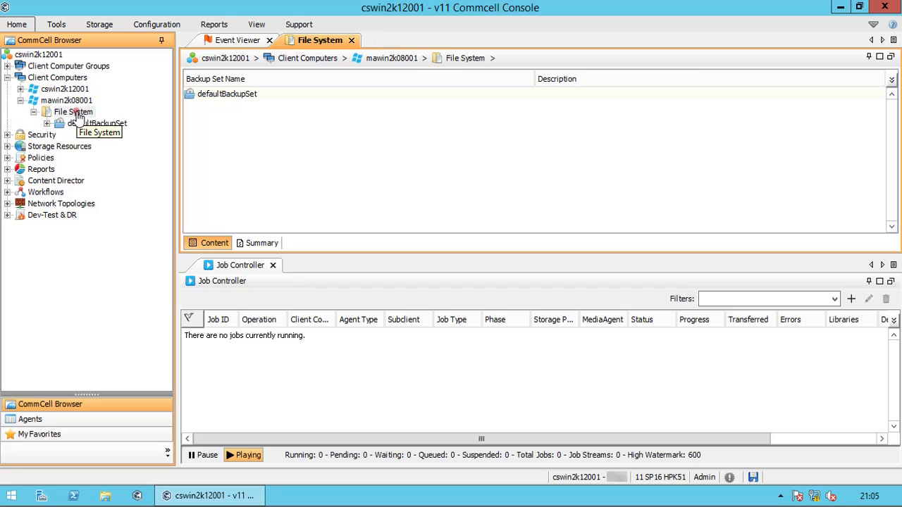
pyautogui.click(77, 113)
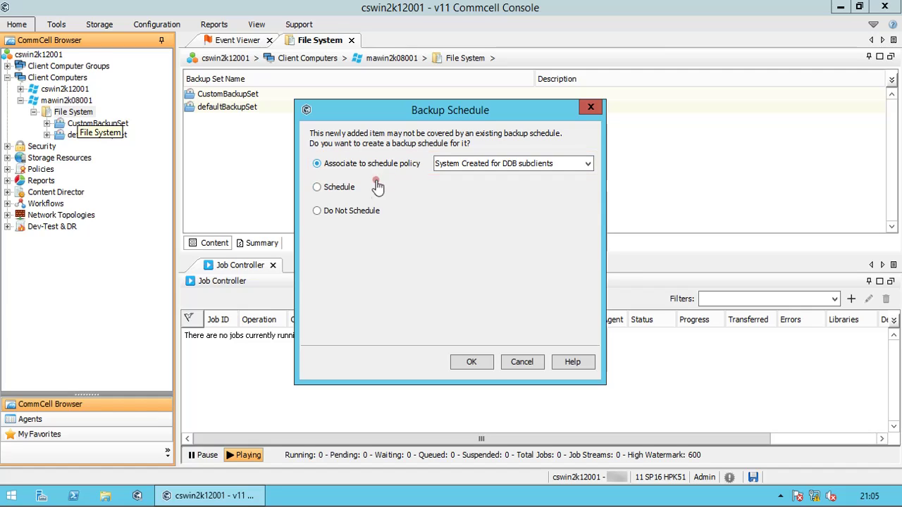
pyautogui.click(348, 212)
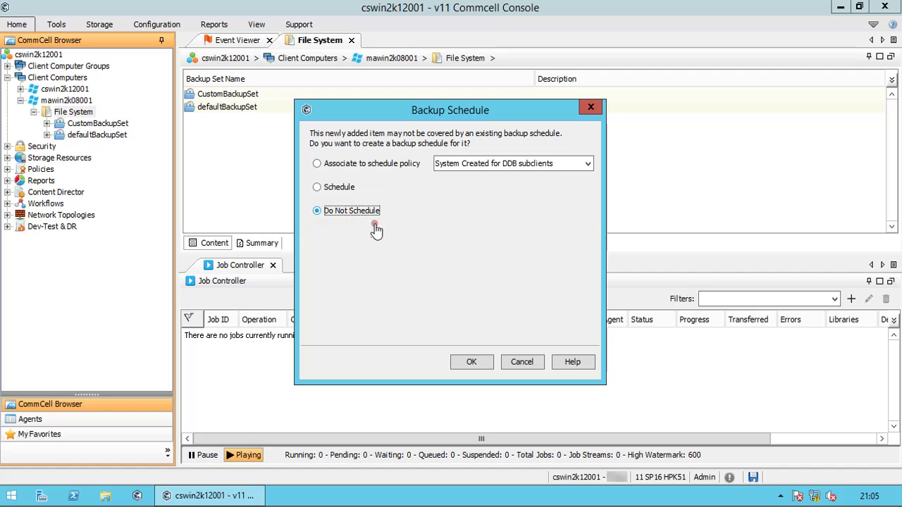
pyautogui.click(467, 364)
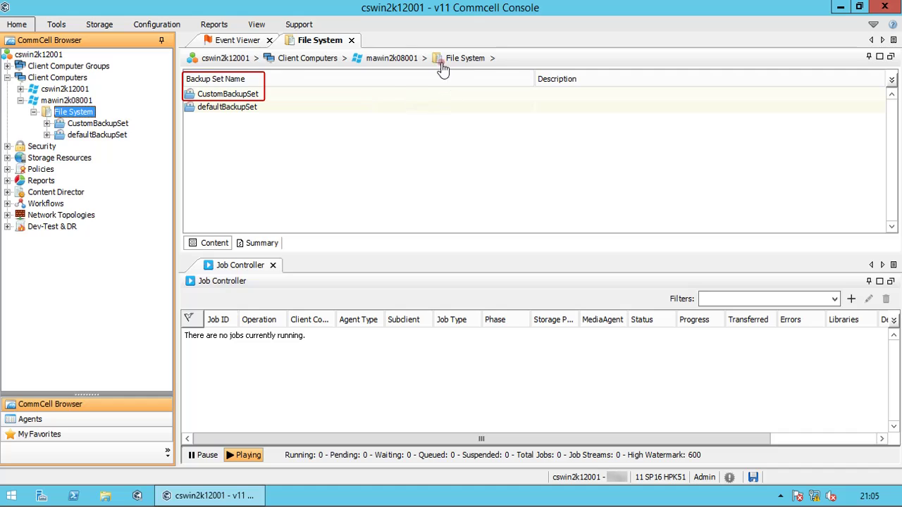
# - Create an archive set named ManualArchiveSet for mawin2k08001's File System agent and select it among the agent's sets
pyautogui.click(397, 62)
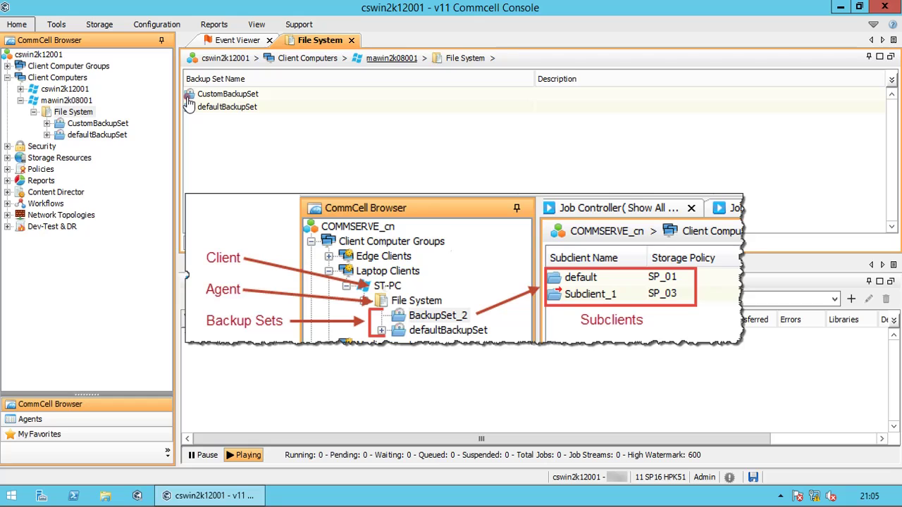
pyautogui.press('Up')
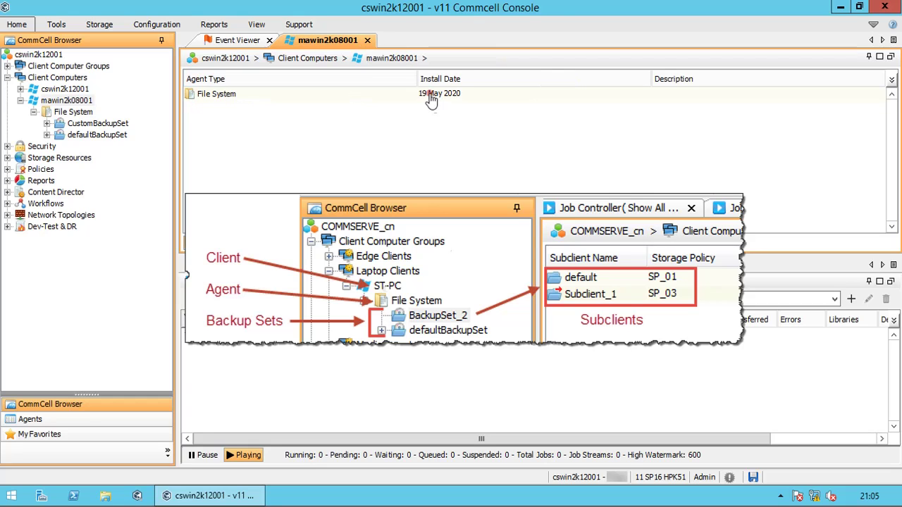
pyautogui.click(266, 97)
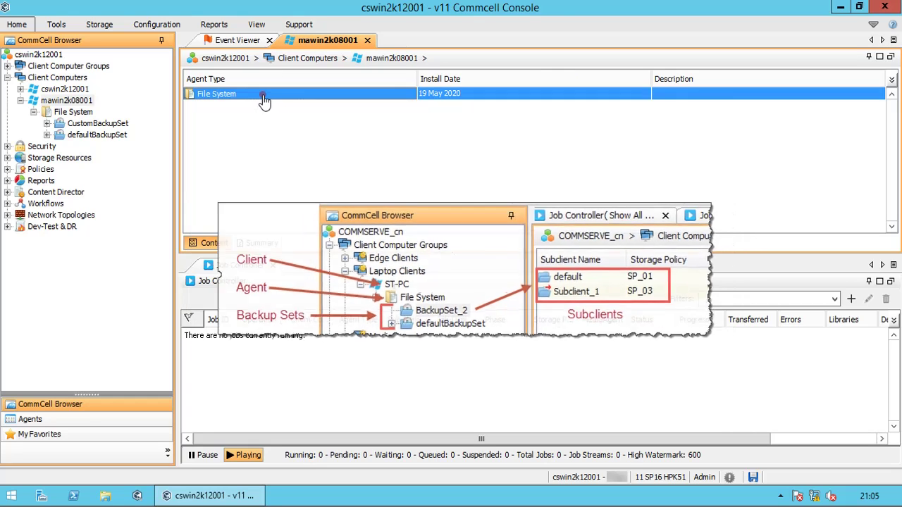
pyautogui.rightClick(263, 96)
pyautogui.moveTo(303, 106)
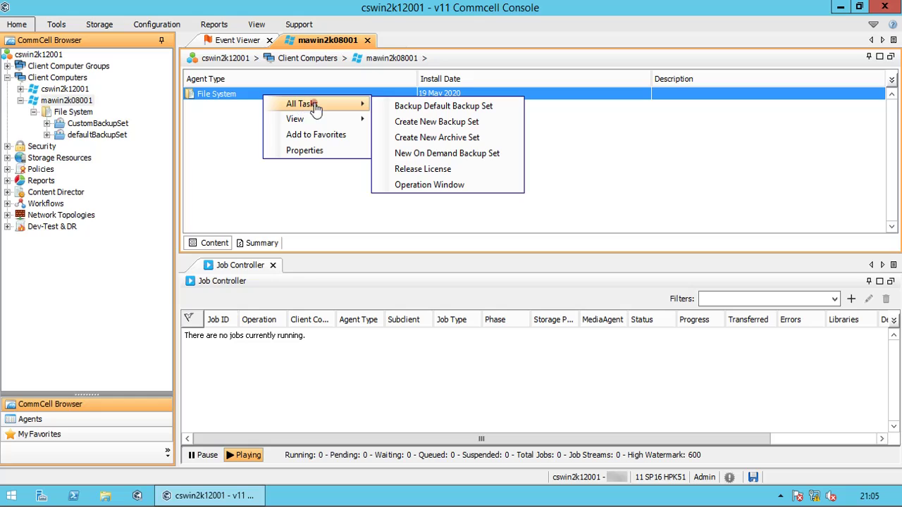
pyautogui.click(506, 141)
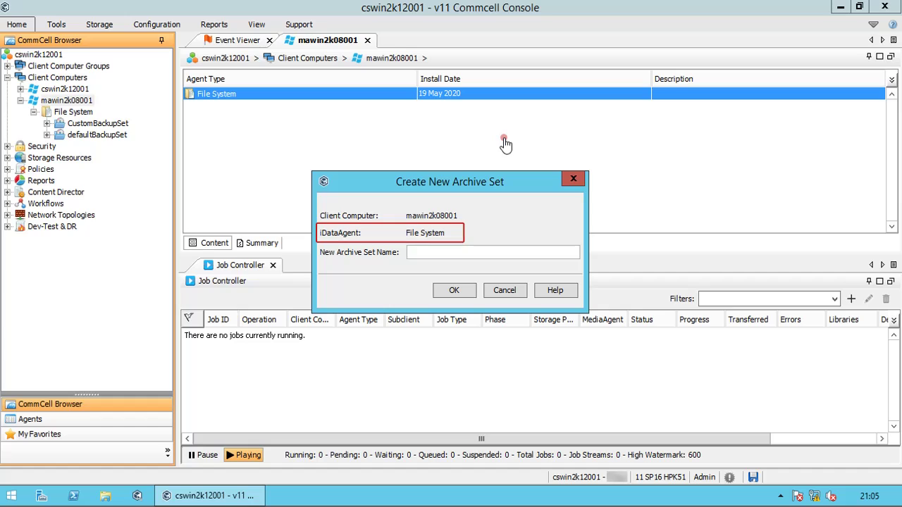
pyautogui.write('Manua')
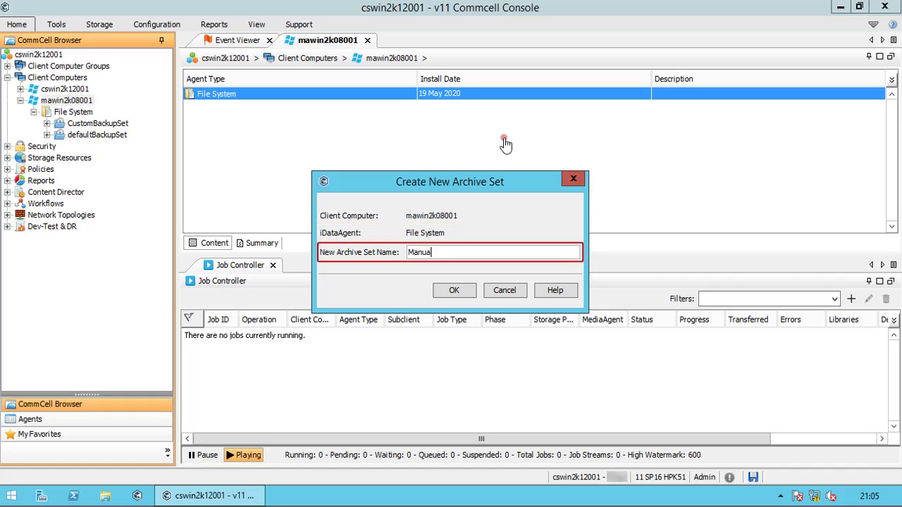
pyautogui.write('lArchiveSet')
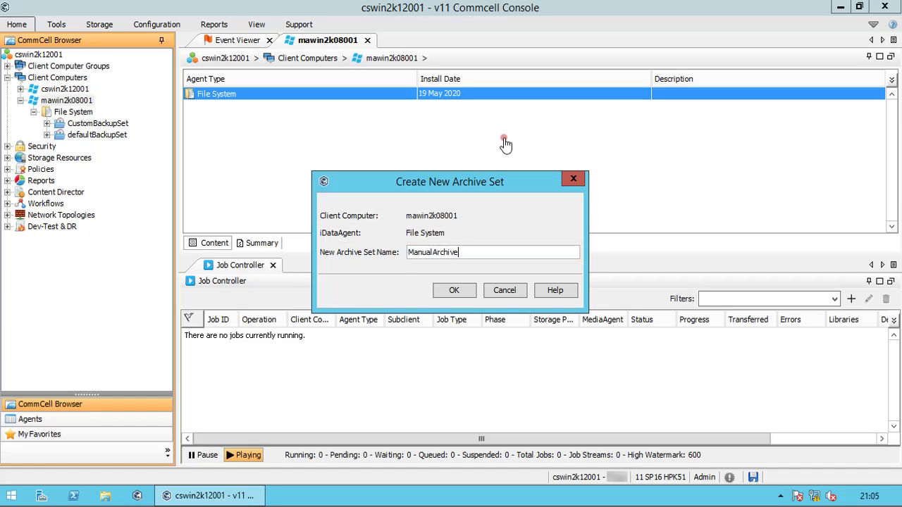
pyautogui.click(454, 291)
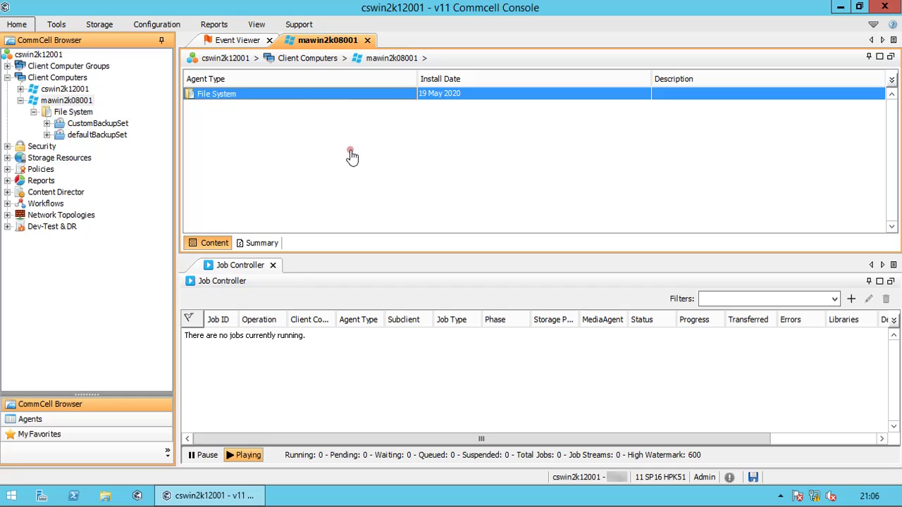
pyautogui.doubleClick(76, 113)
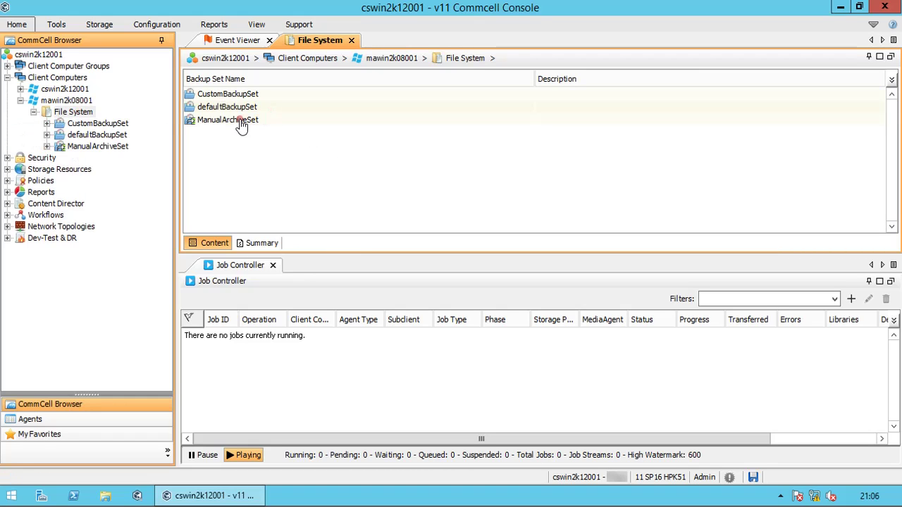
pyautogui.click(242, 122)
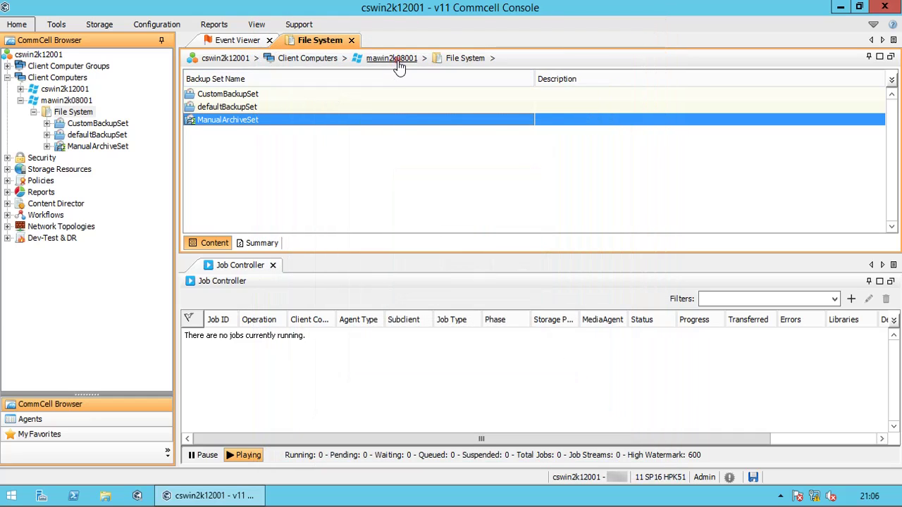
# - Create an on-demand backup set named OnDemandBackupSet for mawin2k08001's File System agent, keeping storage policy bkp_7d1c_Gen
pyautogui.click(391, 59)
pyautogui.click(272, 93)
pyautogui.rightClick(272, 93)
pyautogui.moveTo(377, 104)
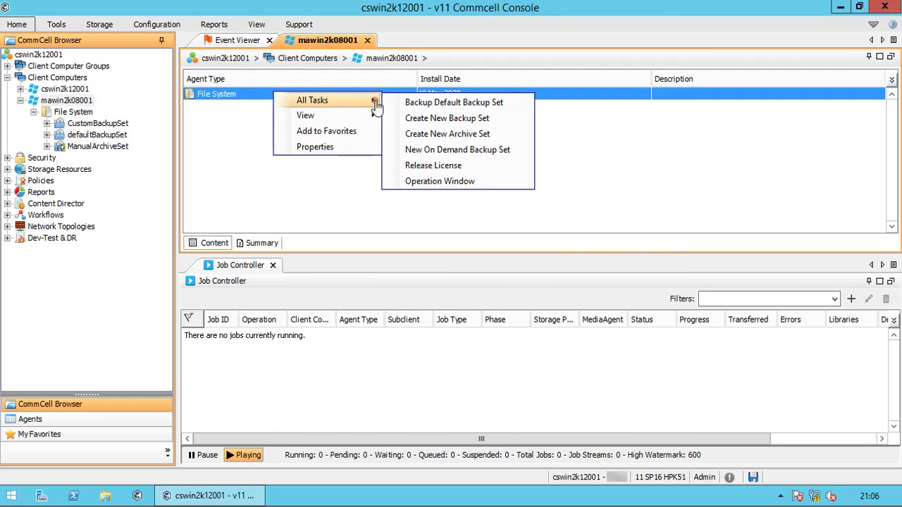
pyautogui.click(522, 156)
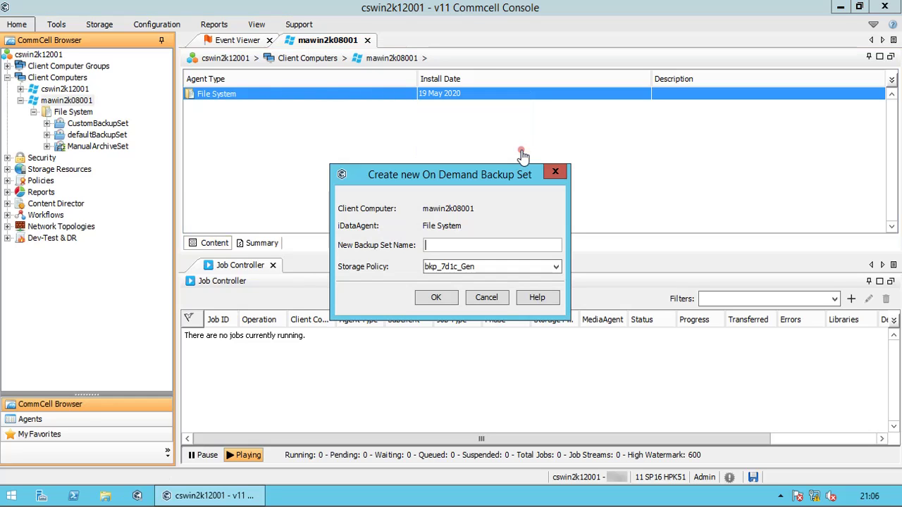
pyautogui.click(456, 245)
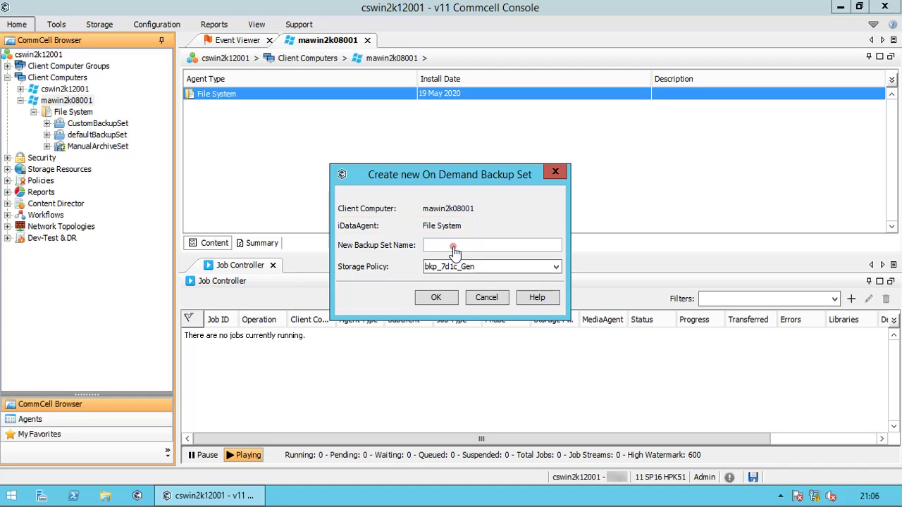
pyautogui.write('OnDemand')
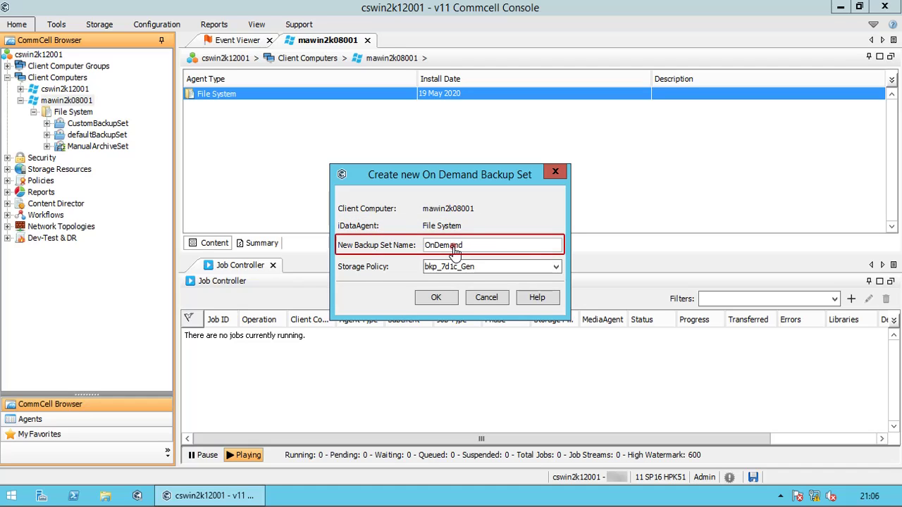
pyautogui.write('BackupSet')
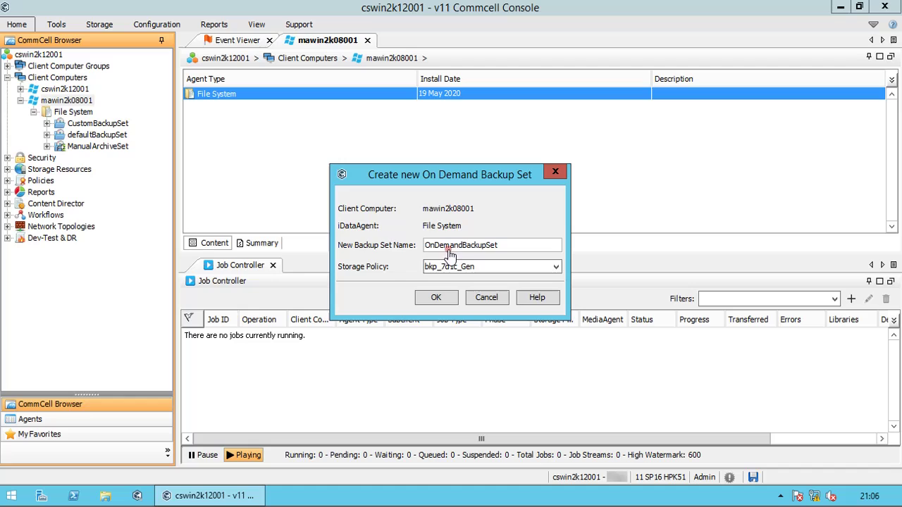
pyautogui.click(441, 298)
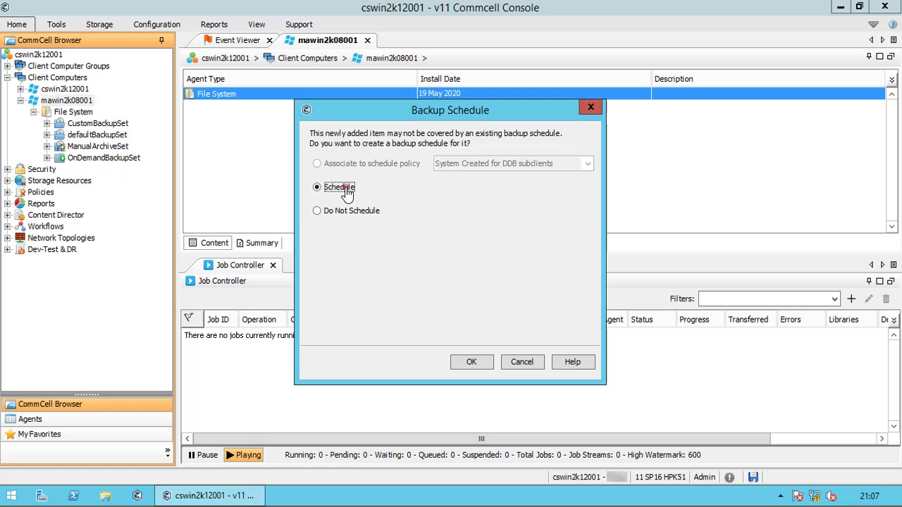
# - Choose Do Not Schedule for the on-demand backup set and display the File System agent's sets
pyautogui.click(351, 211)
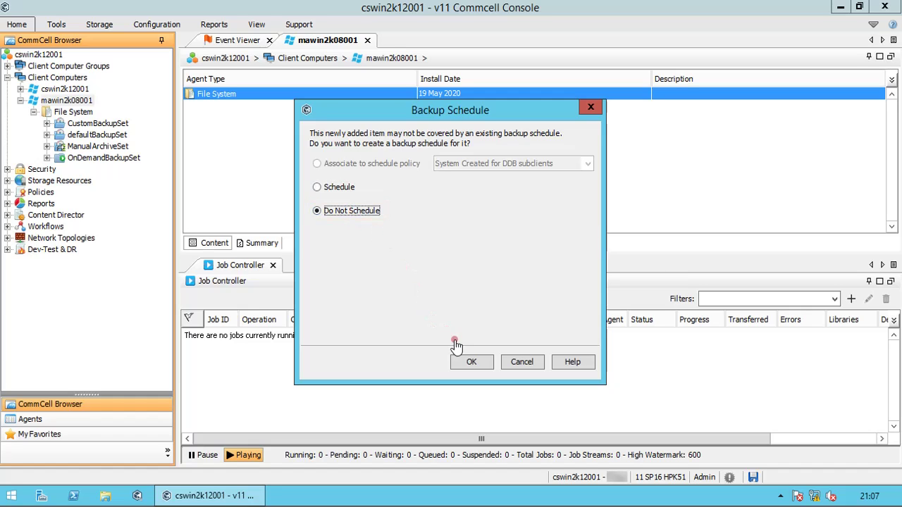
pyautogui.click(468, 359)
pyautogui.click(77, 113)
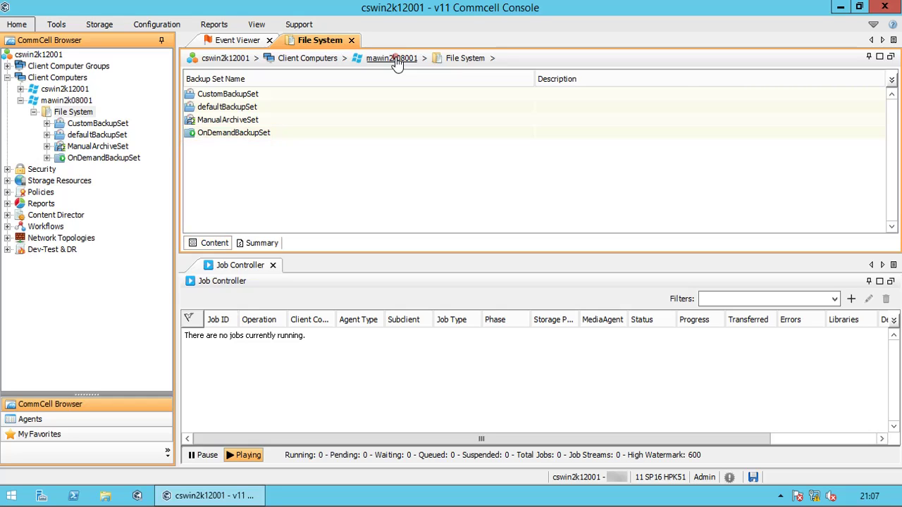
# - Bring up the Release License confirmation for mawin2k08001's File System agent and decline the release
pyautogui.click(397, 62)
pyautogui.click(261, 97)
pyautogui.rightClick(261, 96)
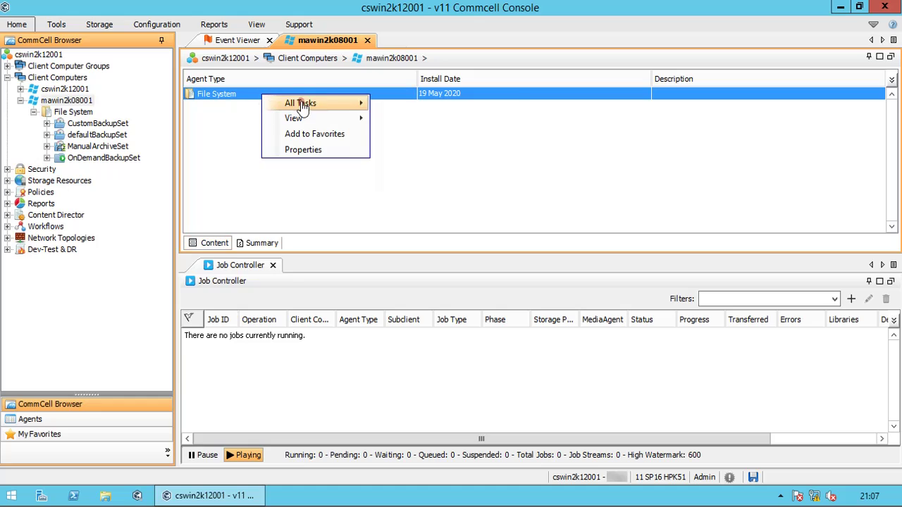
pyautogui.moveTo(358, 105)
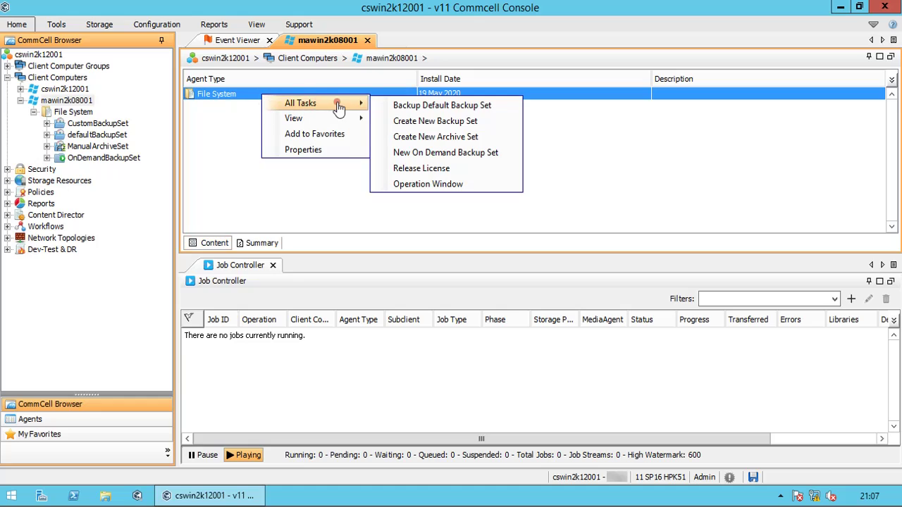
pyautogui.click(489, 173)
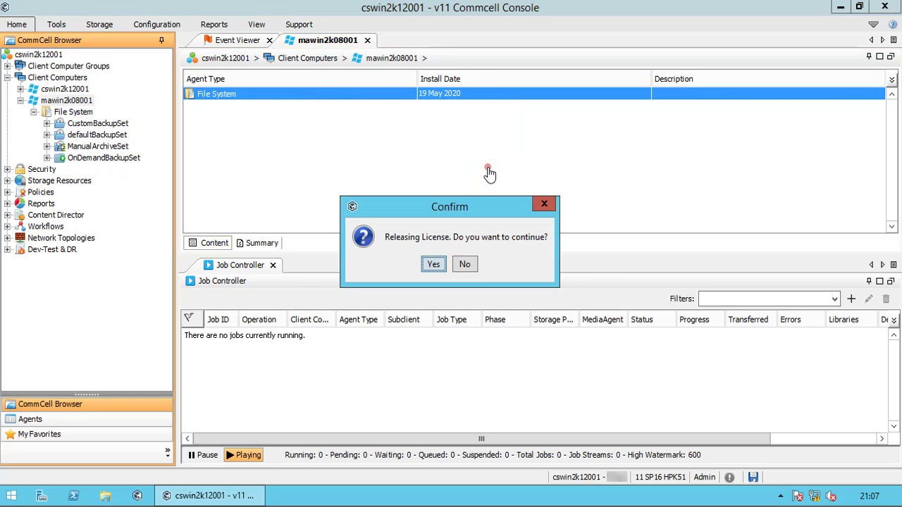
pyautogui.click(462, 265)
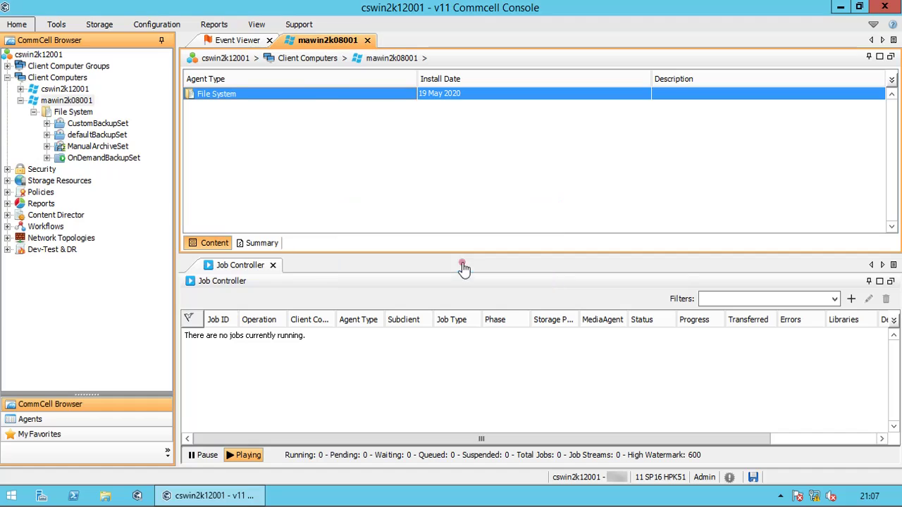
# - View the operation window rules of mawin2k08001's File System agent, then close them without adding a rule
pyautogui.rightClick(310, 98)
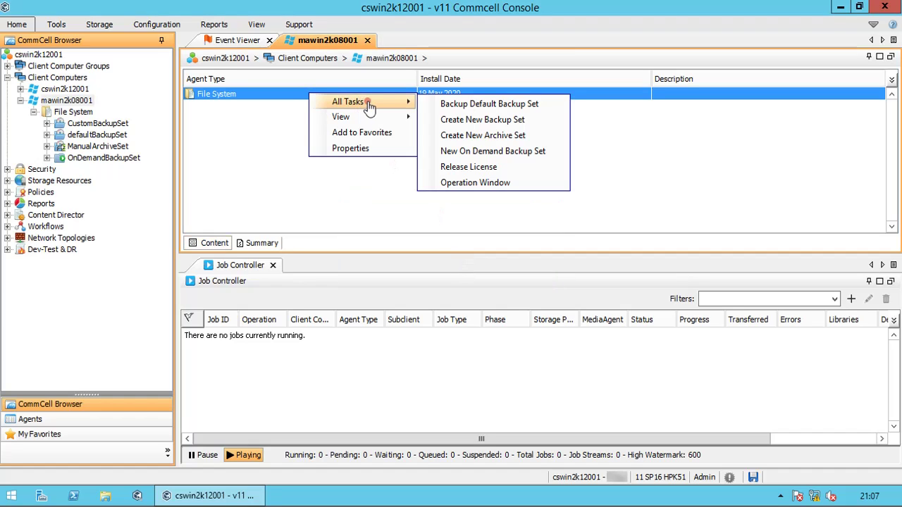
pyautogui.click(476, 185)
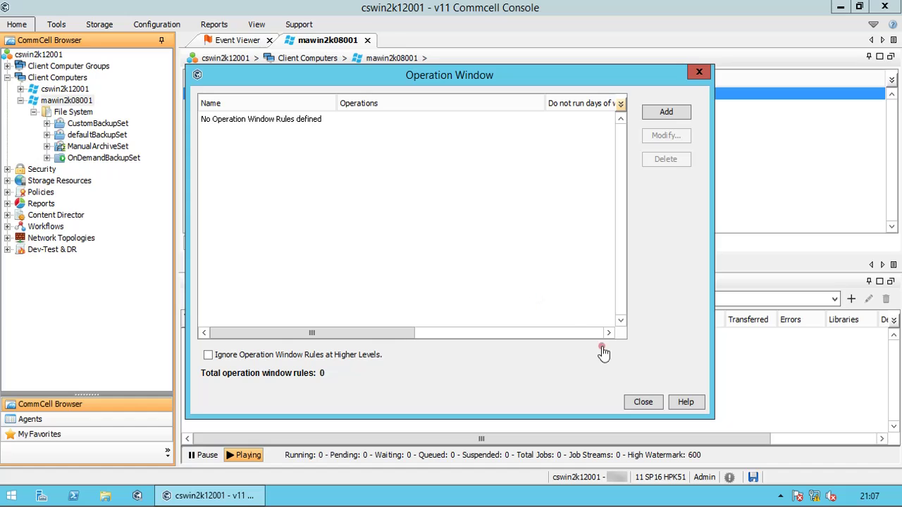
pyautogui.click(643, 403)
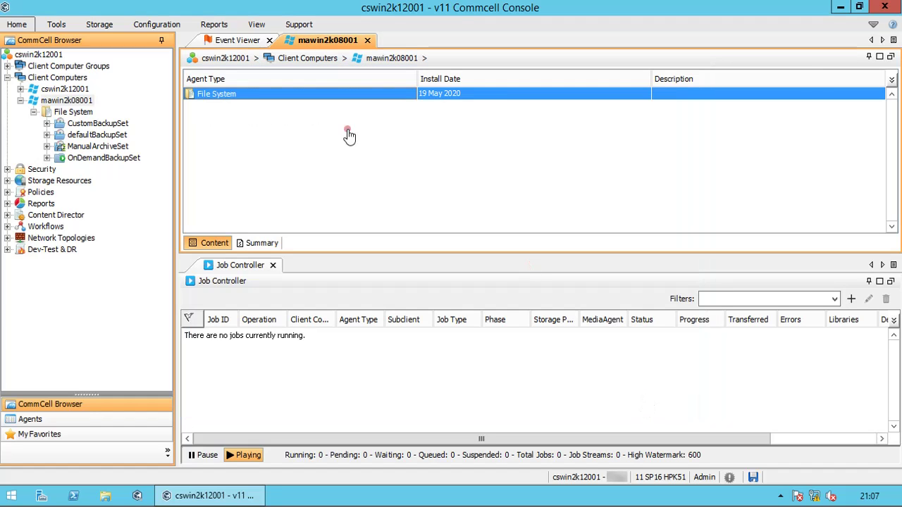
# - In the File System agent's properties, enable Office Communications Server Backup, Track access time and Stub Recovery Parameters
pyautogui.rightClick(290, 95)
pyautogui.moveTo(369, 104)
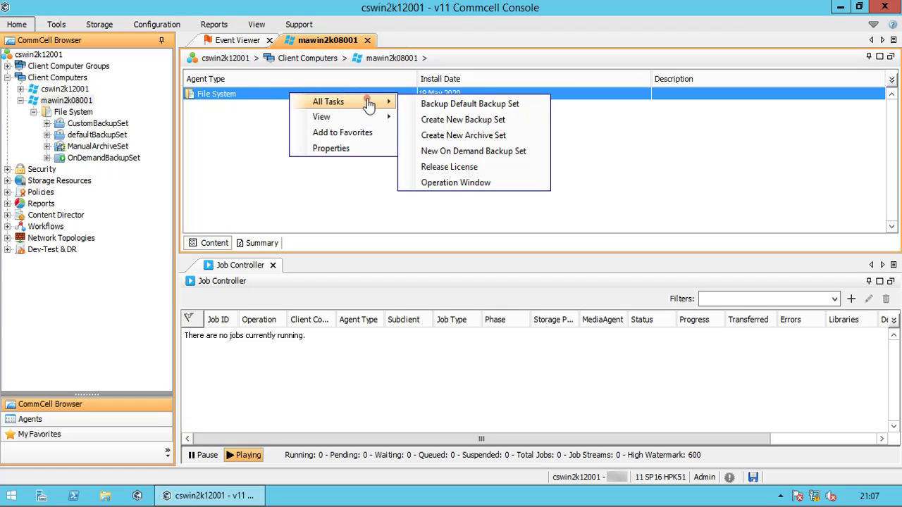
pyautogui.moveTo(370, 122)
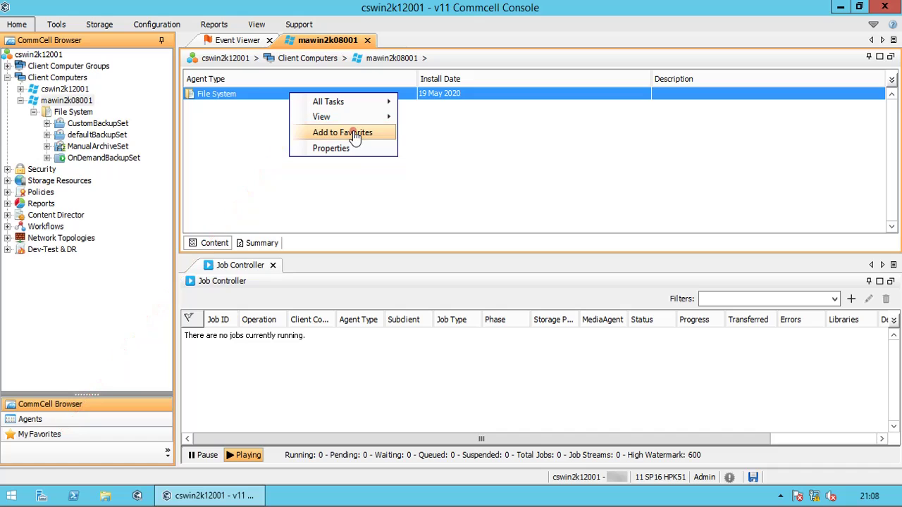
pyautogui.click(358, 148)
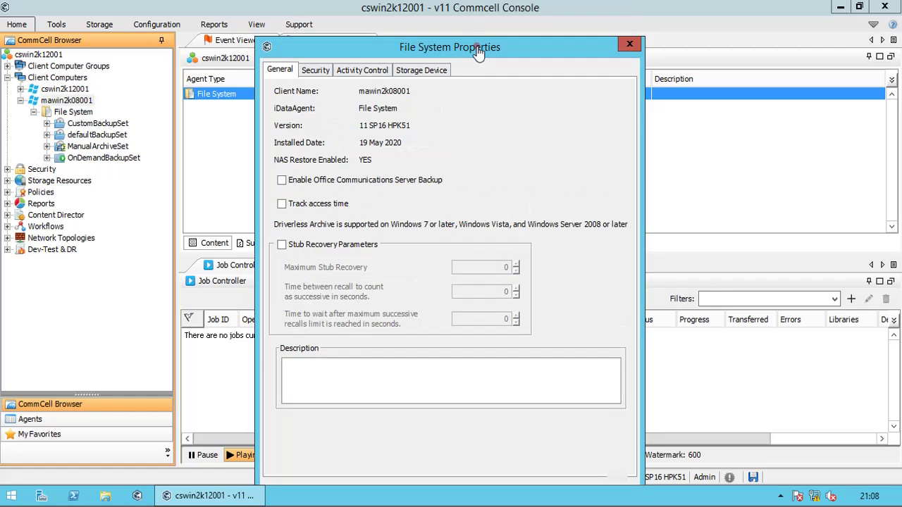
pyautogui.click(305, 149)
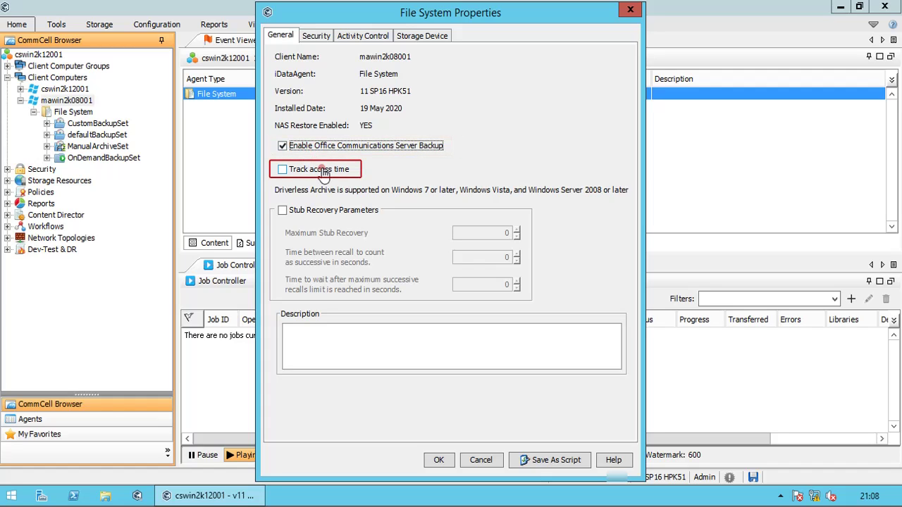
pyautogui.click(323, 172)
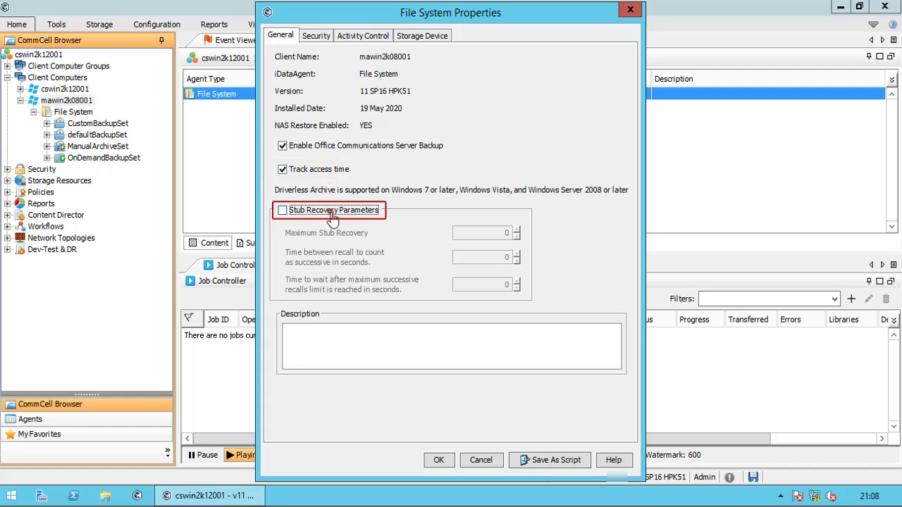
pyautogui.click(330, 211)
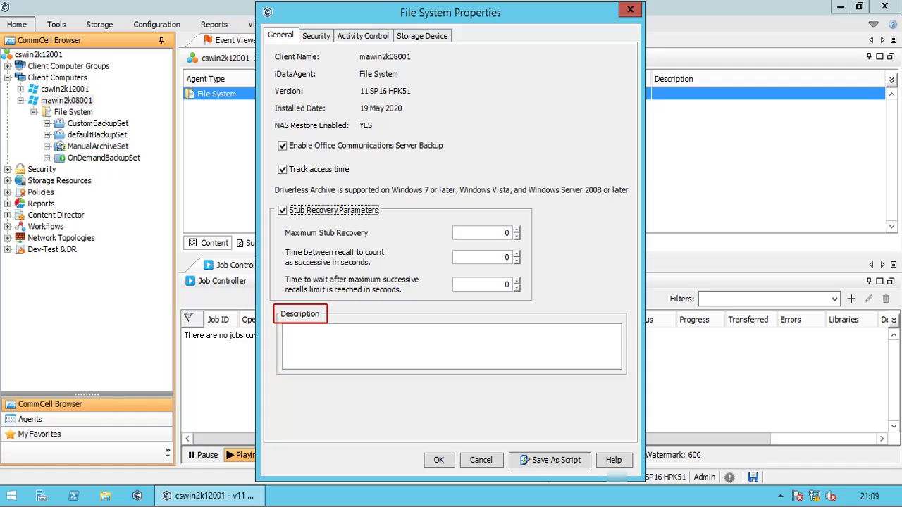
# - View the File System agent's security associations, then disable both backup and restore in its activity control settings
pyautogui.click(319, 37)
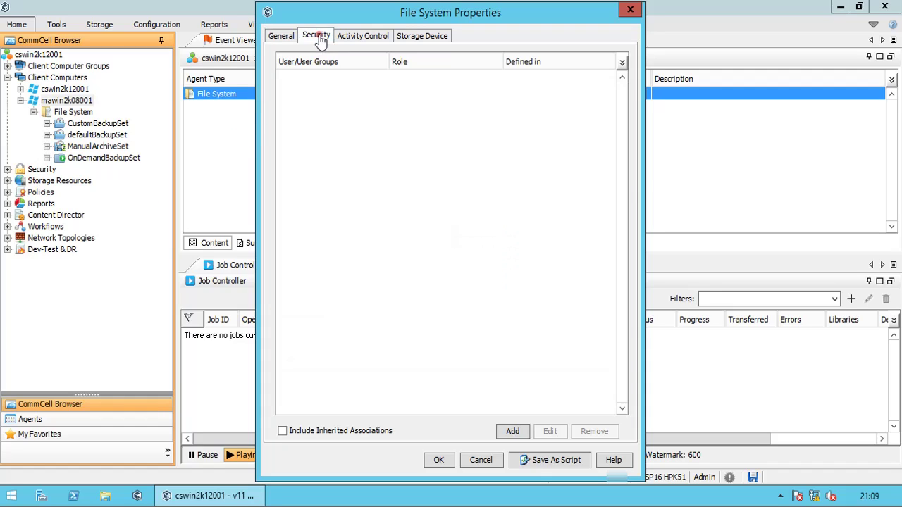
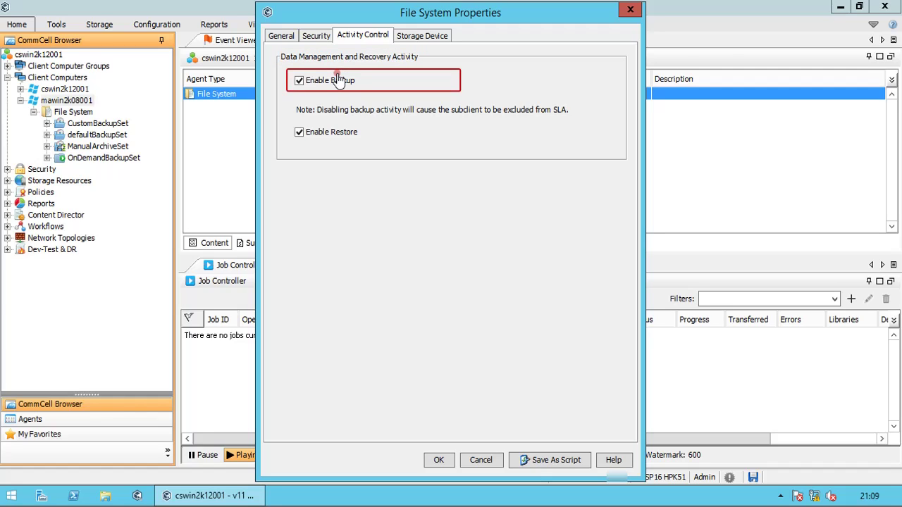
pyautogui.click(347, 83)
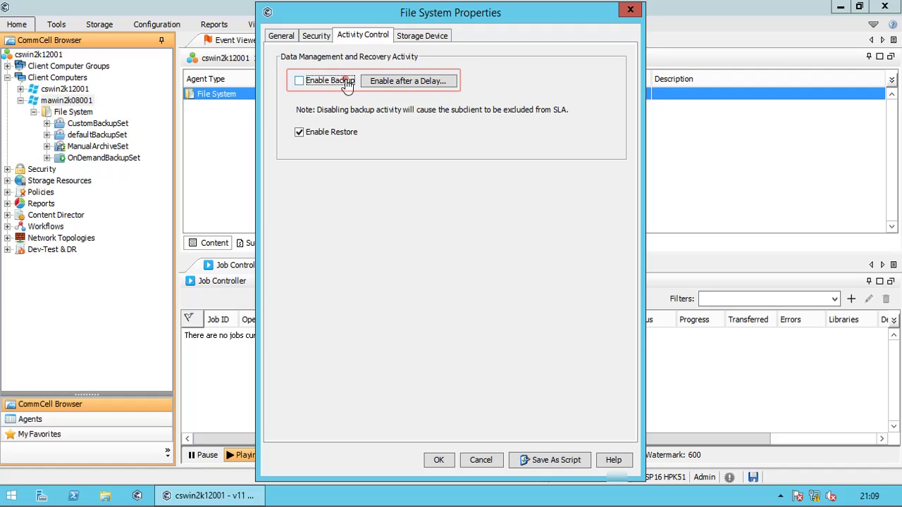
pyautogui.click(335, 138)
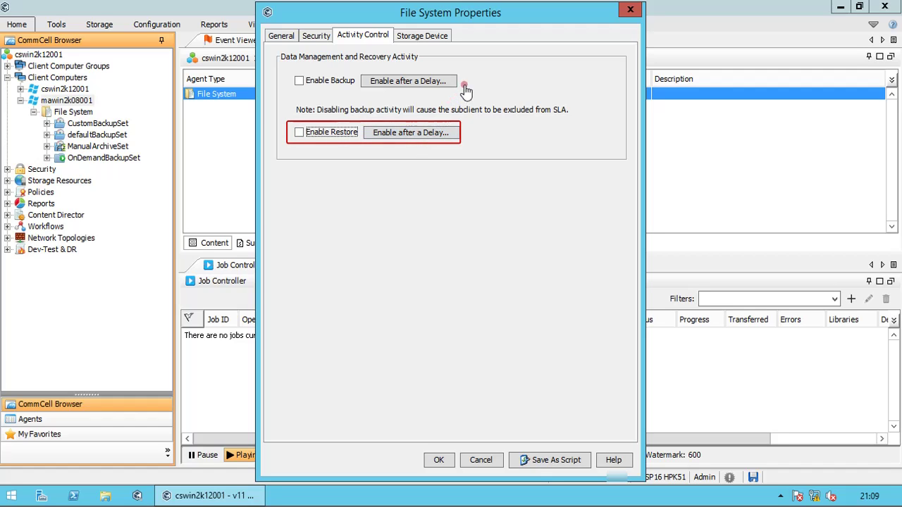
# - View the available filter storage policies for the File System agent, then discard all changes to its properties
pyautogui.click(439, 37)
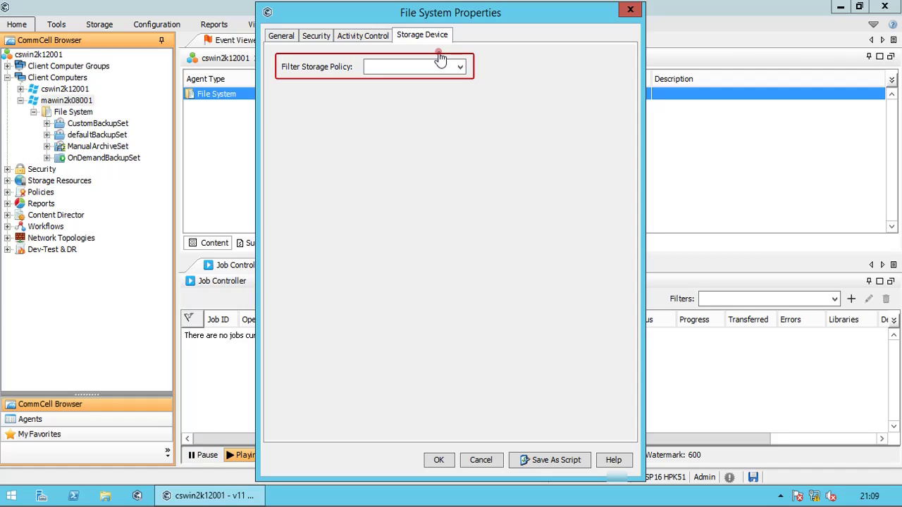
pyautogui.click(439, 67)
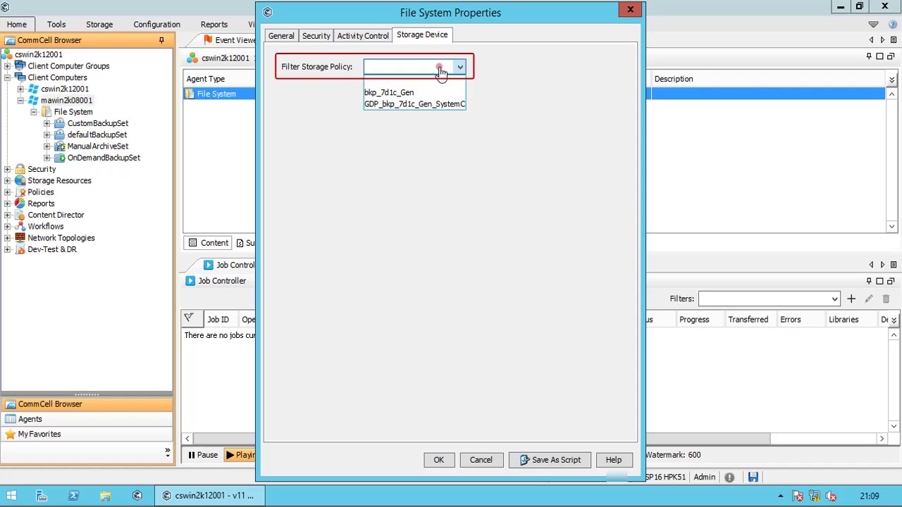
pyautogui.click(319, 110)
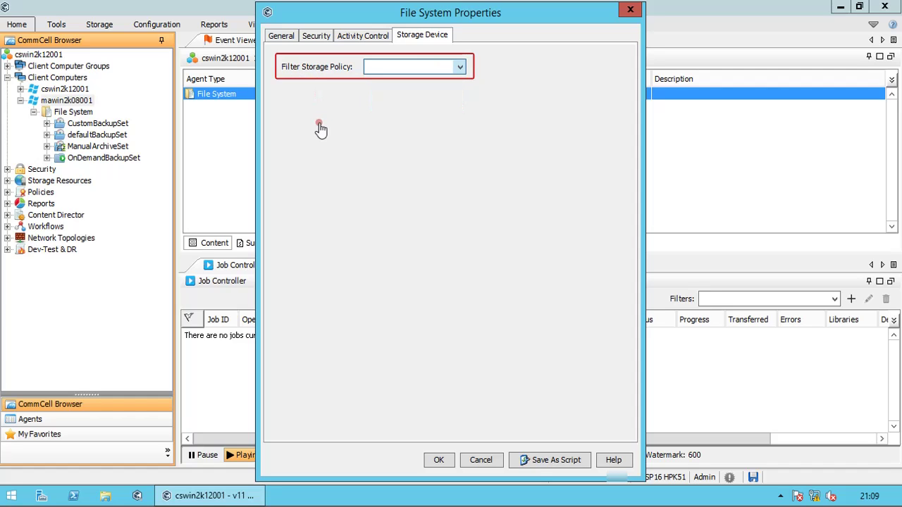
pyautogui.click(481, 461)
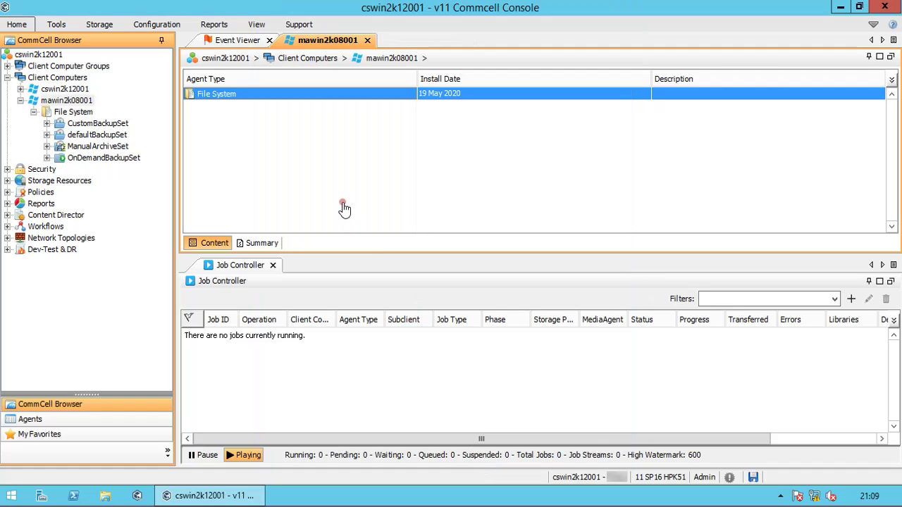
# - Examine the tasks available for defaultBackupSet under mawin2k08001's File System agent, from Backup All Subclients to Delete Data By Browsing
pyautogui.click(78, 113)
pyautogui.click(295, 107)
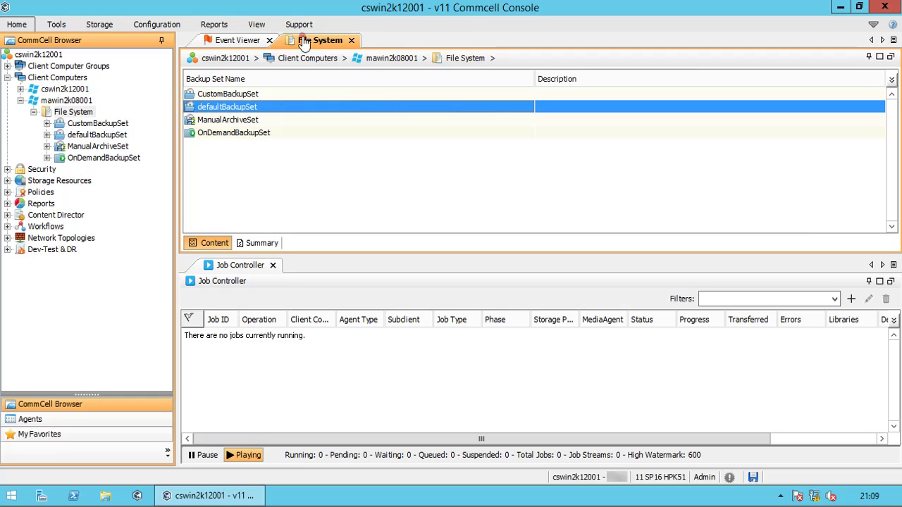
pyautogui.rightClick(277, 107)
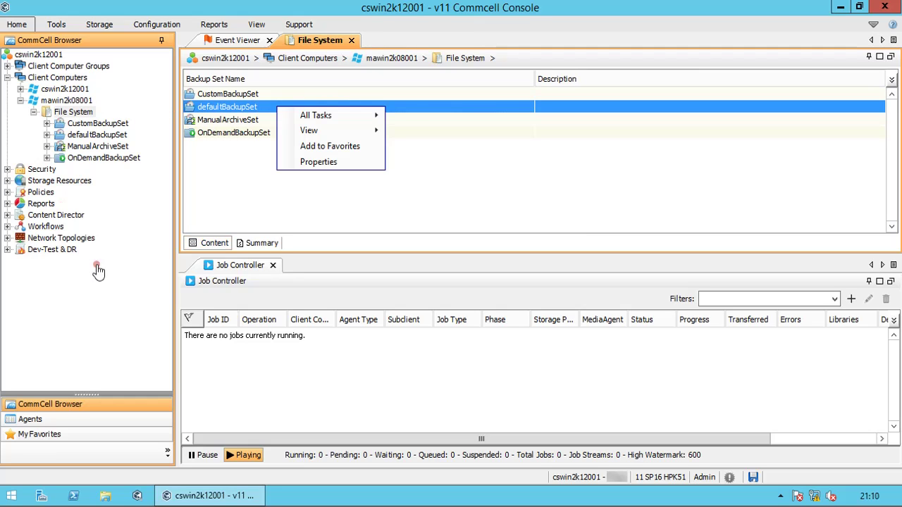
pyautogui.click(357, 114)
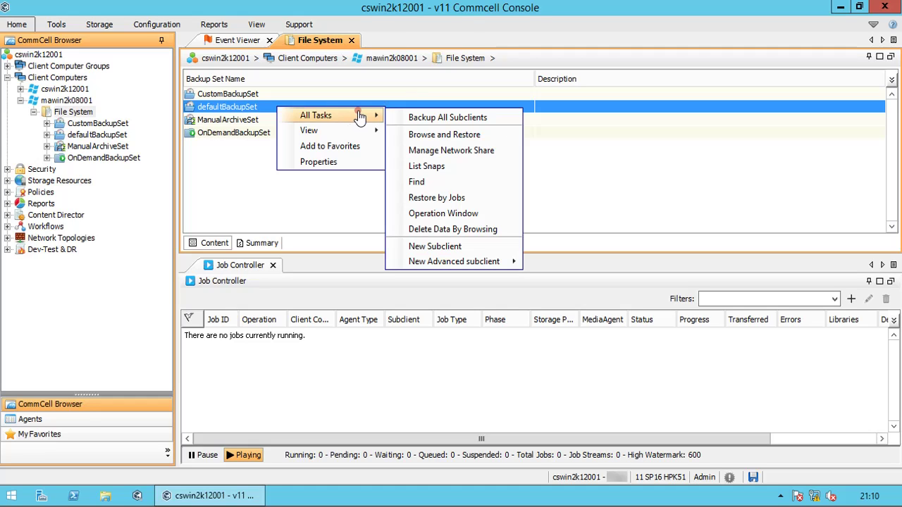
pyautogui.click(410, 119)
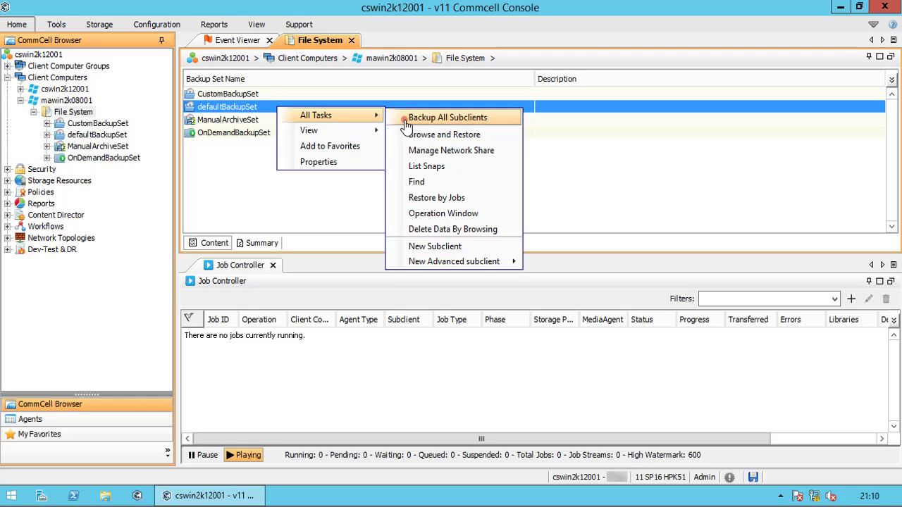
pyautogui.click(398, 138)
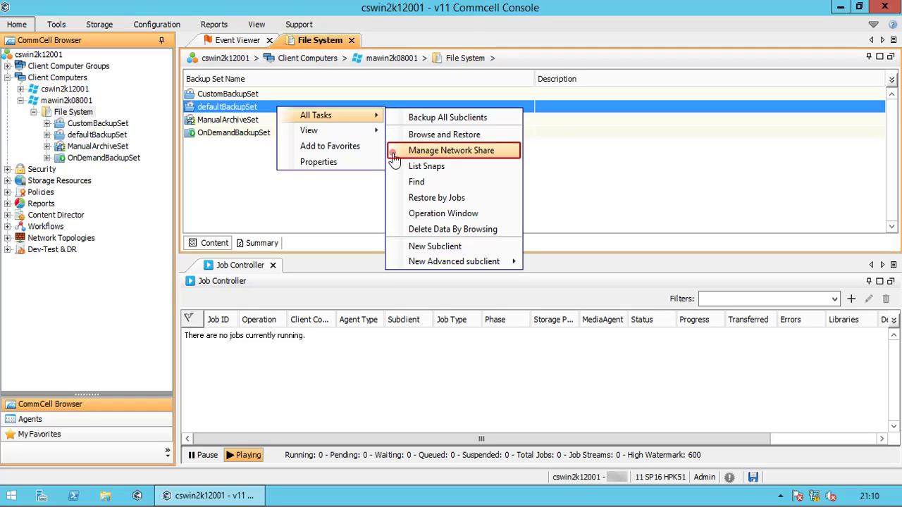
pyautogui.click(394, 160)
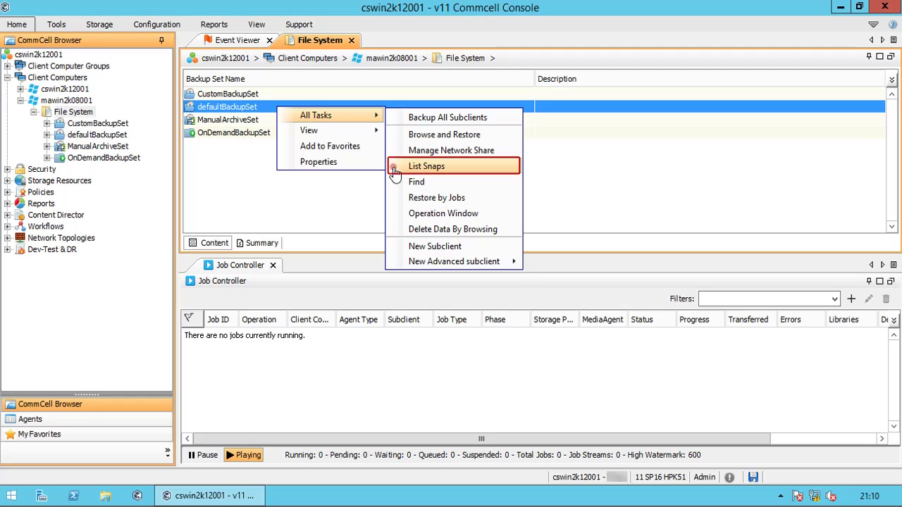
pyautogui.click(425, 166)
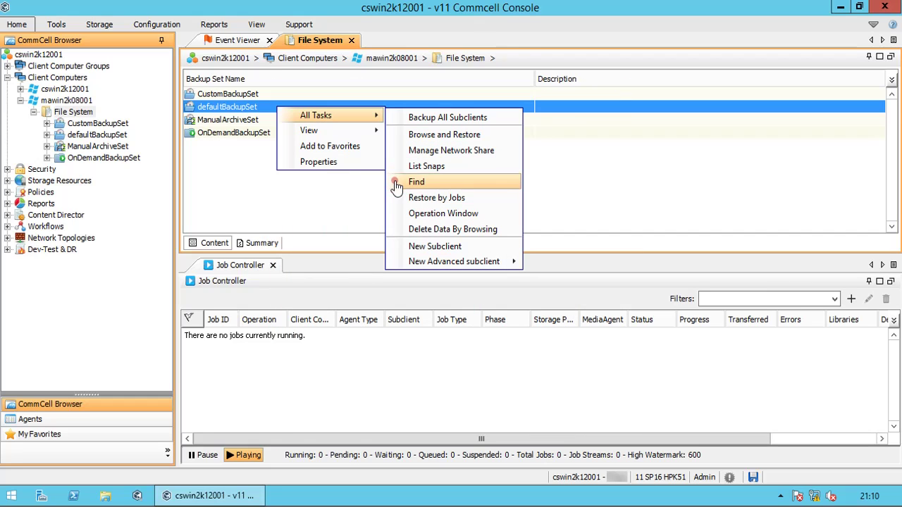
pyautogui.click(397, 185)
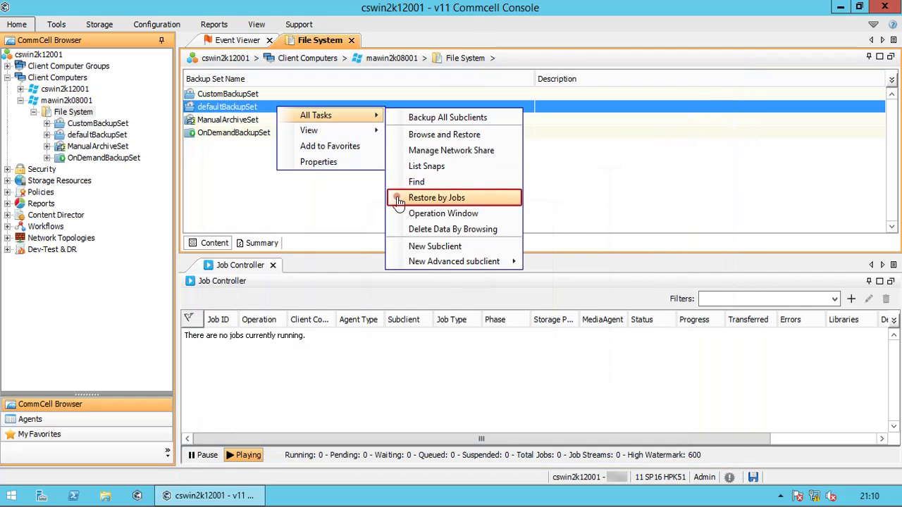
pyautogui.click(399, 202)
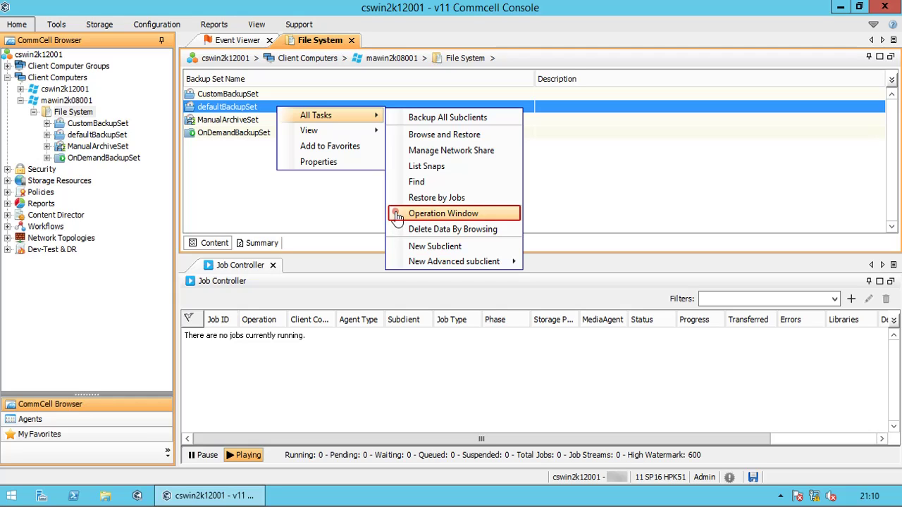
pyautogui.click(395, 235)
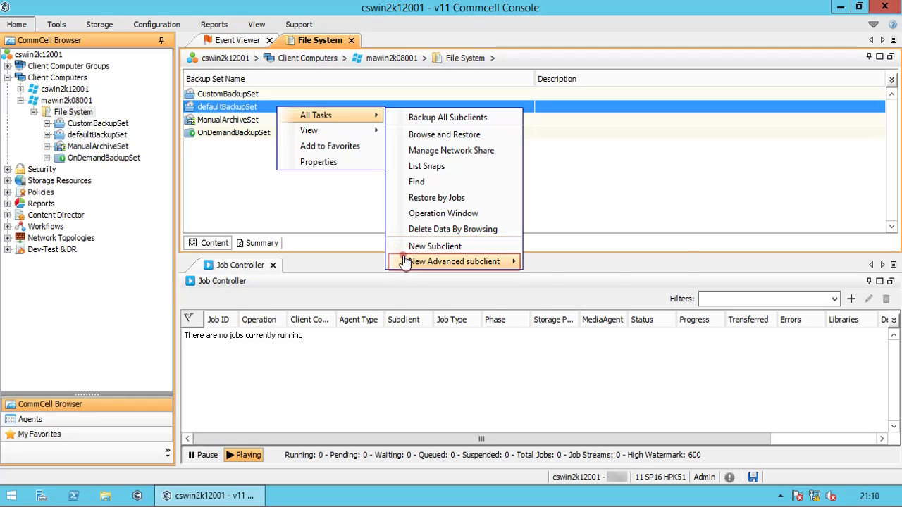
# - Examine defaultBackupSet's advanced subclient types and the reference copy contents settings of a new reference copy subclient
pyautogui.moveTo(406, 265)
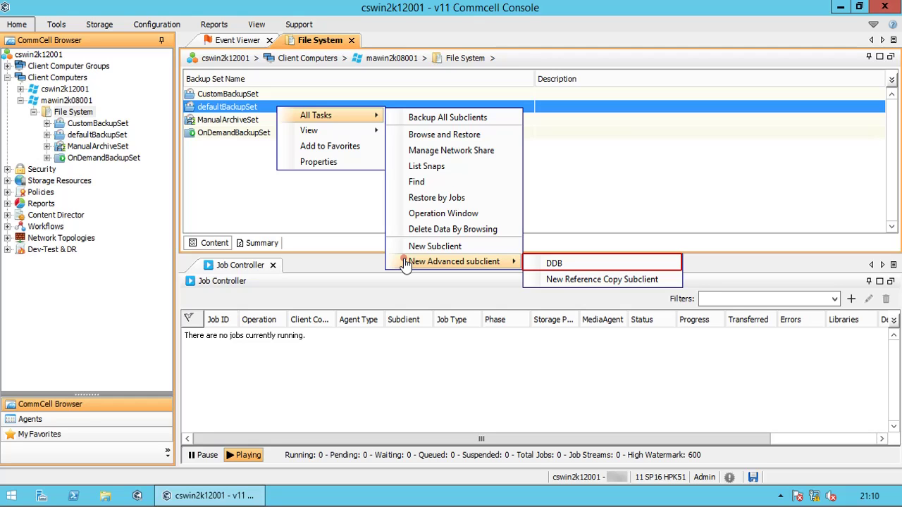
pyautogui.click(427, 246)
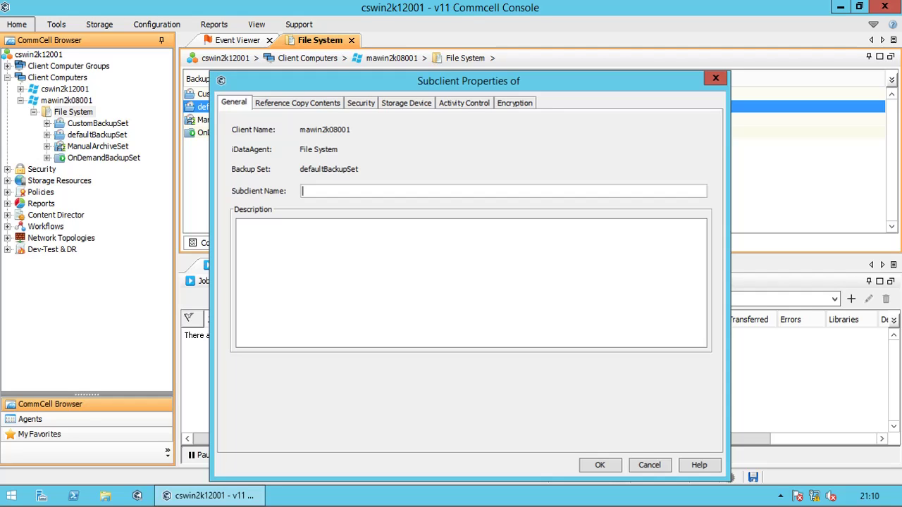
pyautogui.click(297, 103)
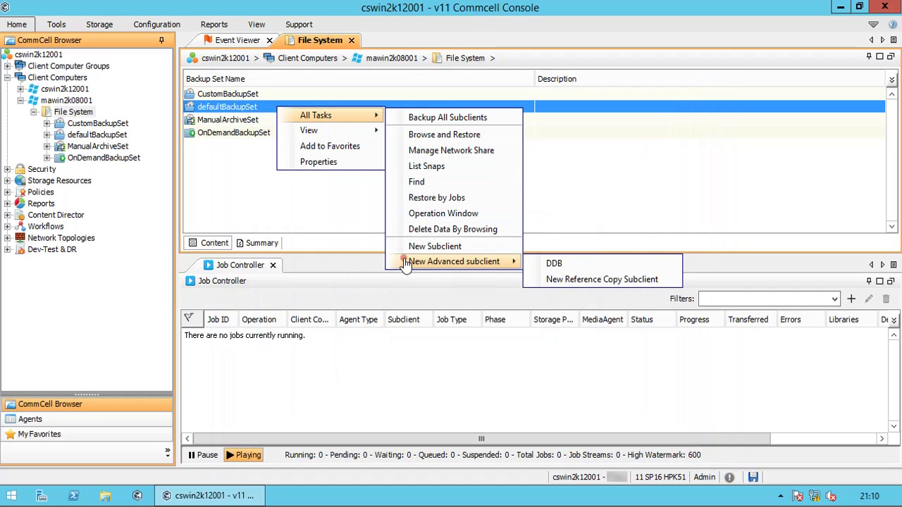
pyautogui.moveTo(350, 133)
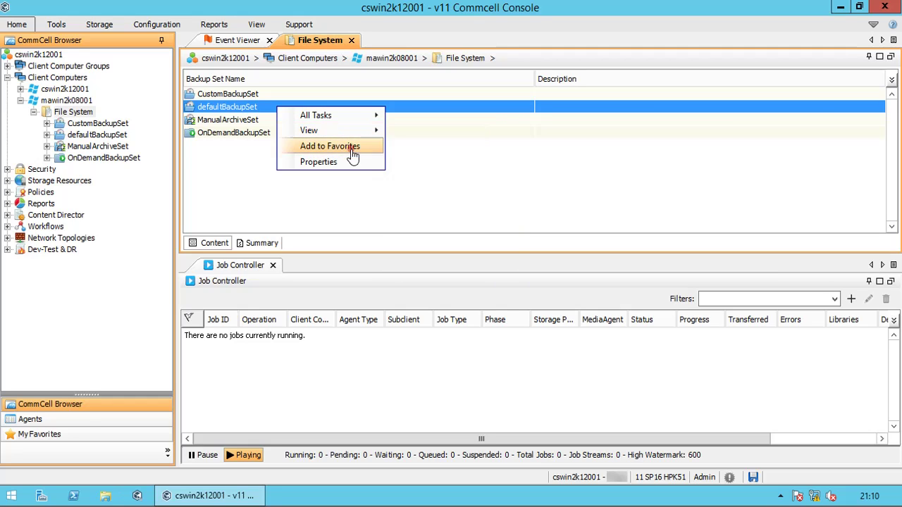
# - Examine defaultBackupSet's general, security and index server properties, then close them without saving
pyautogui.click(345, 163)
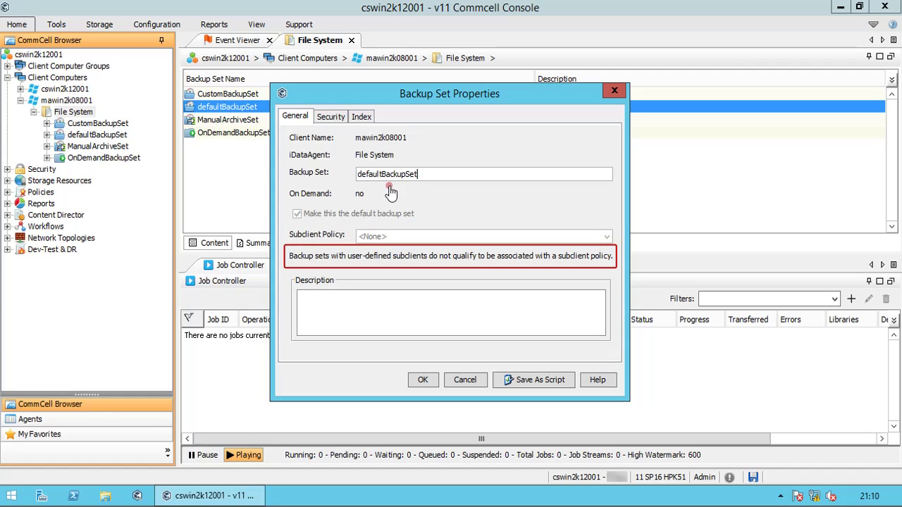
pyautogui.click(332, 118)
pyautogui.click(361, 117)
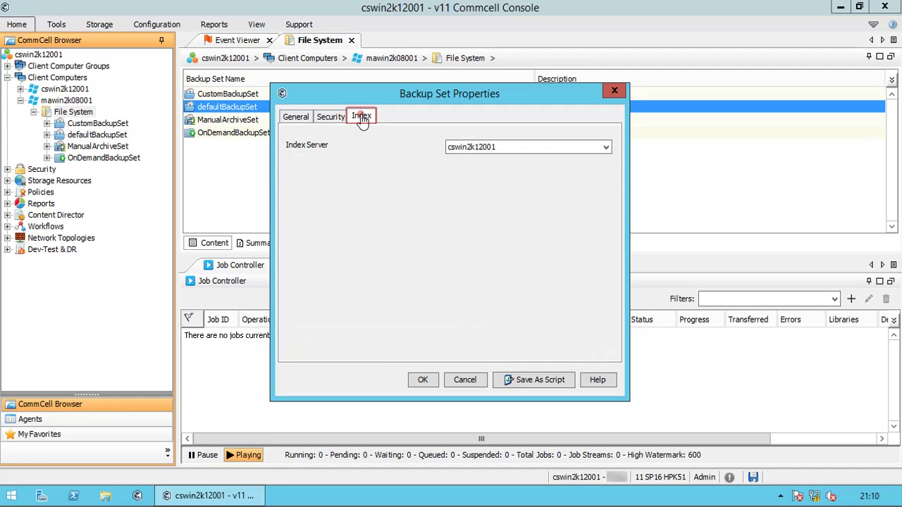
pyautogui.click(469, 154)
pyautogui.click(472, 159)
pyautogui.click(452, 224)
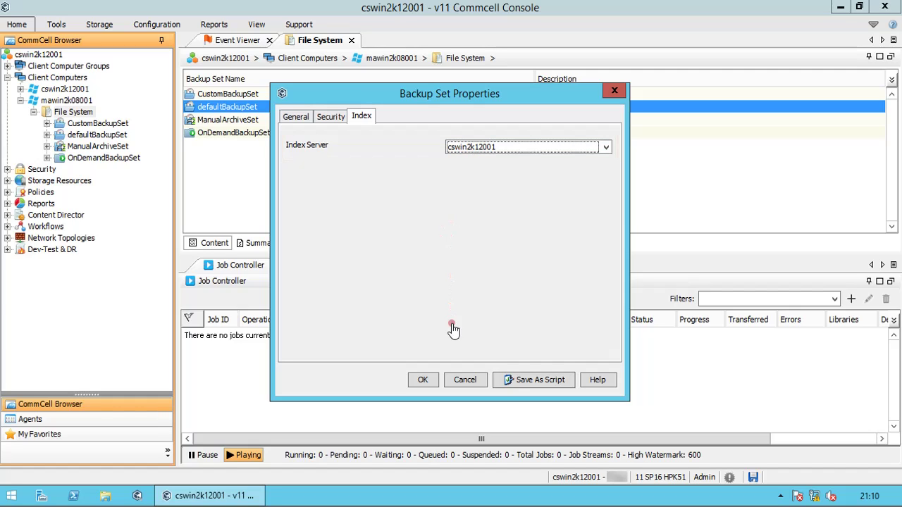
pyautogui.click(464, 381)
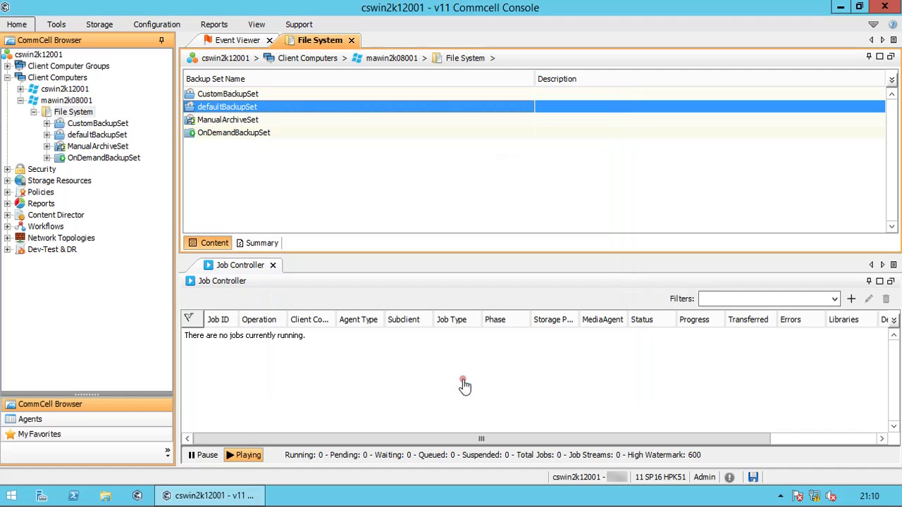
# - View the tasks available for CustomBackupSet, then mark it as the default backup set in its properties
pyautogui.click(297, 96)
pyautogui.rightClick(297, 96)
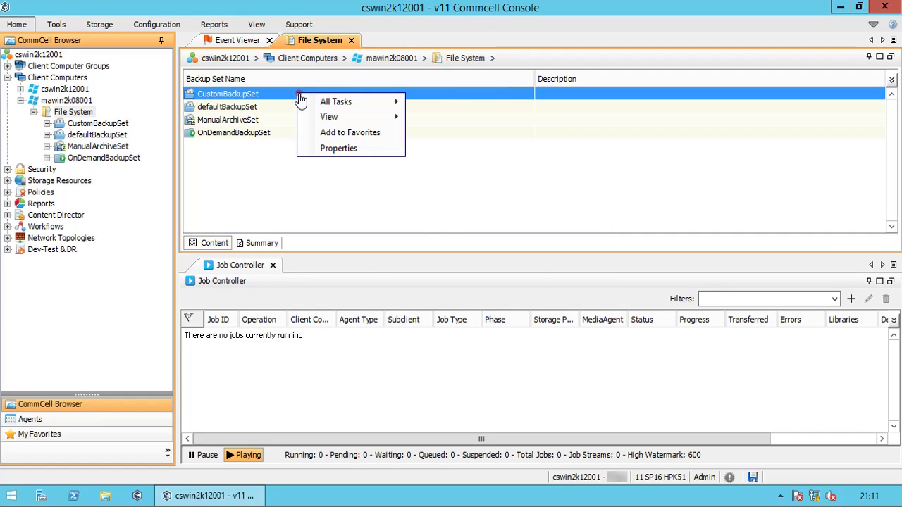
pyautogui.moveTo(319, 104)
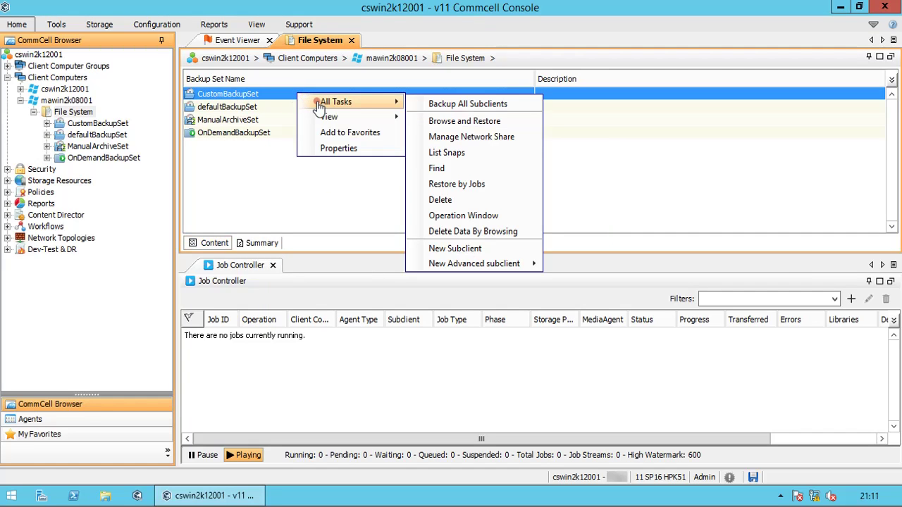
pyautogui.click(324, 150)
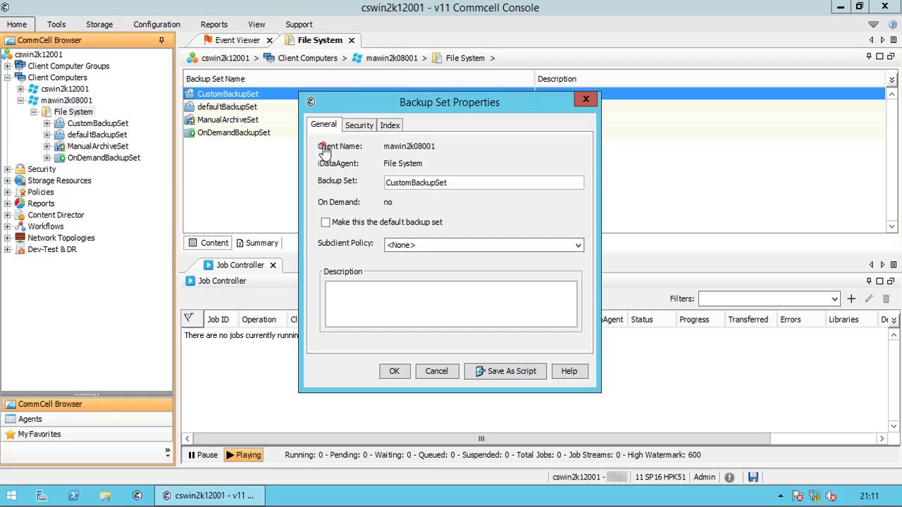
pyautogui.click(376, 224)
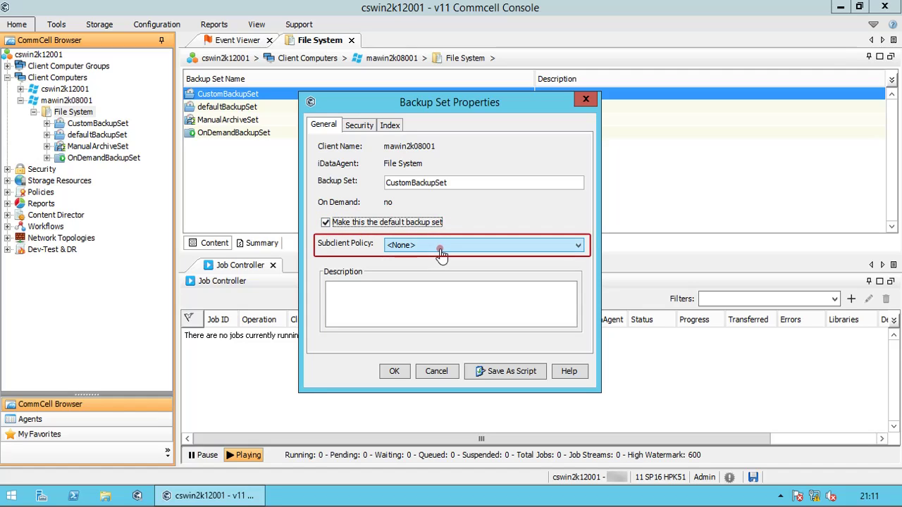
# - View CustomBackupSet's security associations and available index servers, then discard the changes to its properties
pyautogui.click(359, 126)
pyautogui.click(390, 125)
pyautogui.click(486, 156)
pyautogui.click(471, 180)
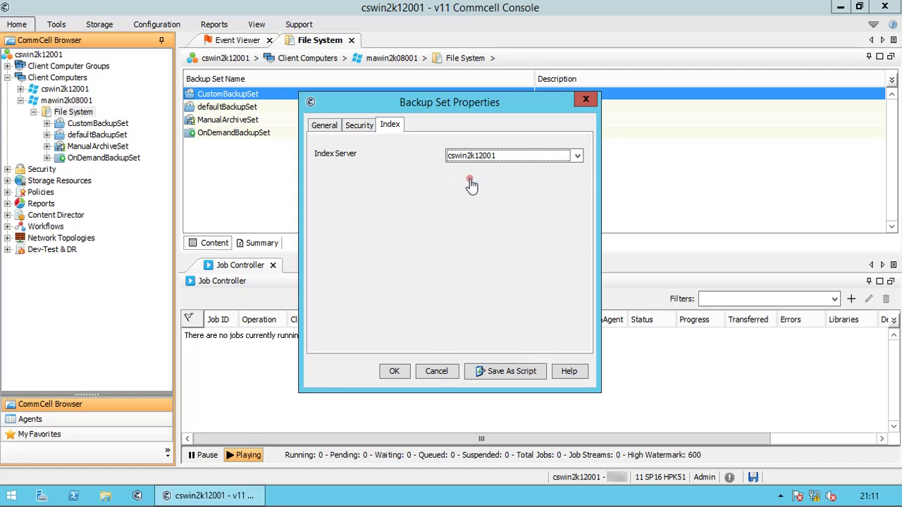
pyautogui.click(436, 372)
# - Examine ManualArchiveSet's available tasks and its general, security and index server properties, then close them without saving
pyautogui.click(246, 121)
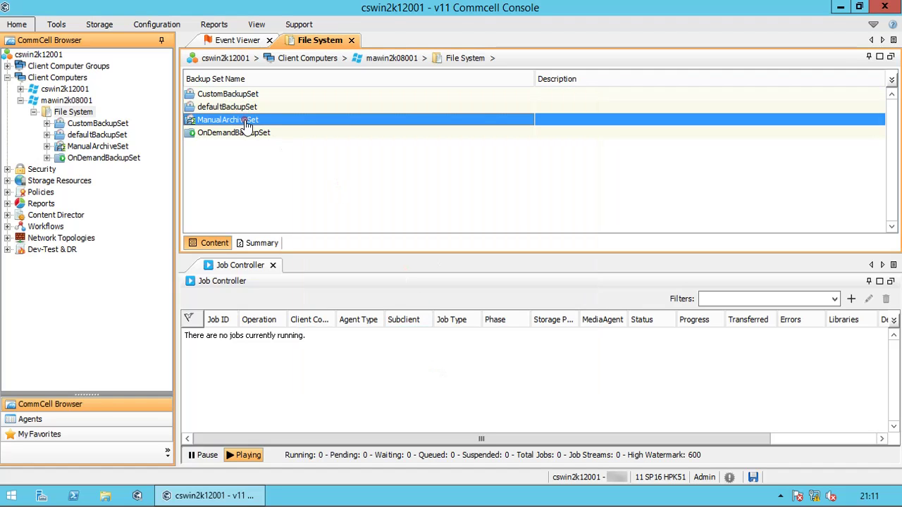
pyautogui.rightClick(247, 121)
pyautogui.moveTo(273, 136)
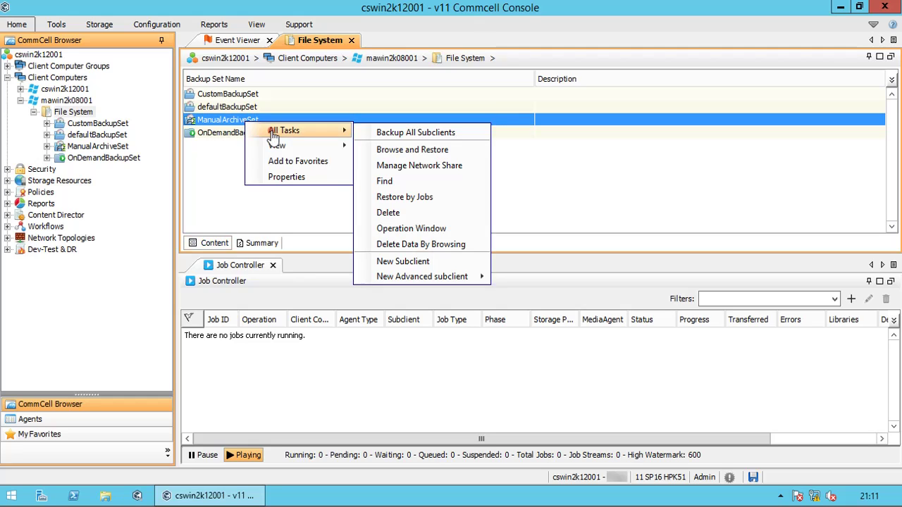
pyautogui.click(254, 166)
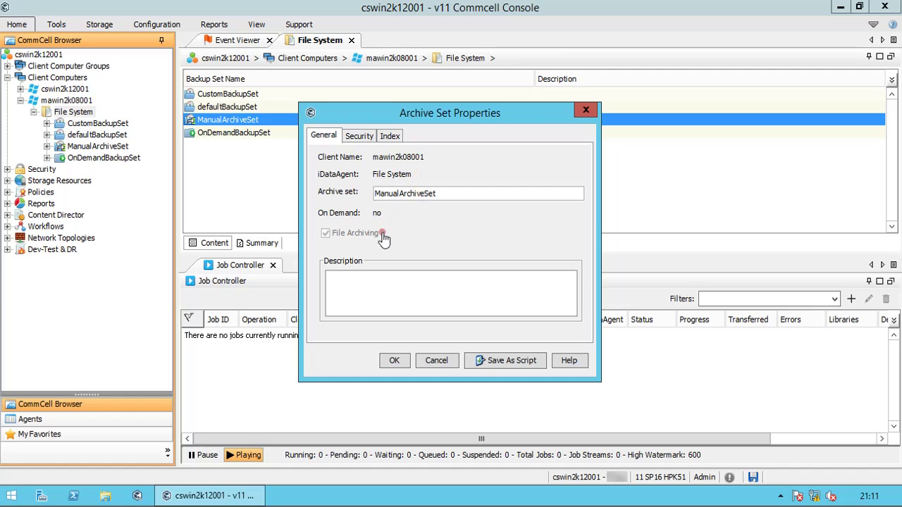
pyautogui.click(360, 136)
pyautogui.click(392, 136)
pyautogui.click(515, 166)
pyautogui.click(460, 188)
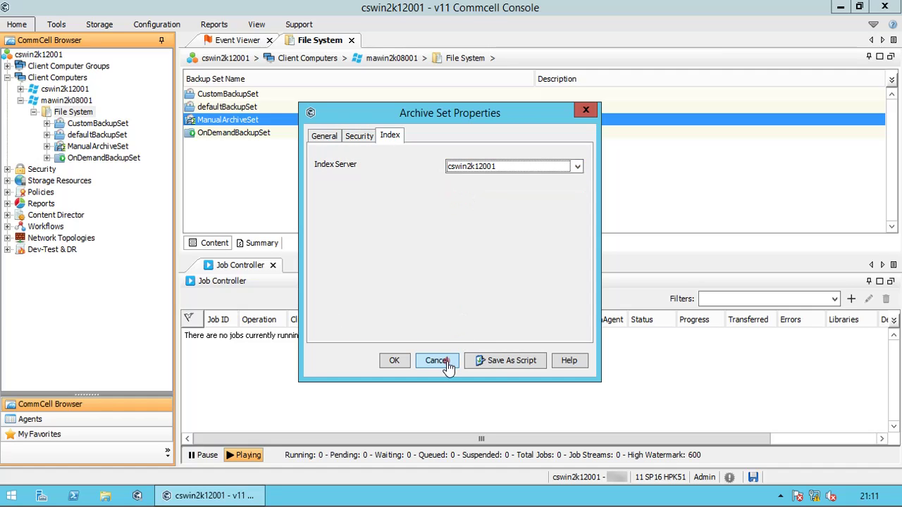
pyautogui.click(446, 361)
# - Examine OnDemandBackupSet's available tasks and its general, security and index server properties, then close them without saving
pyautogui.rightClick(277, 136)
pyautogui.click(292, 141)
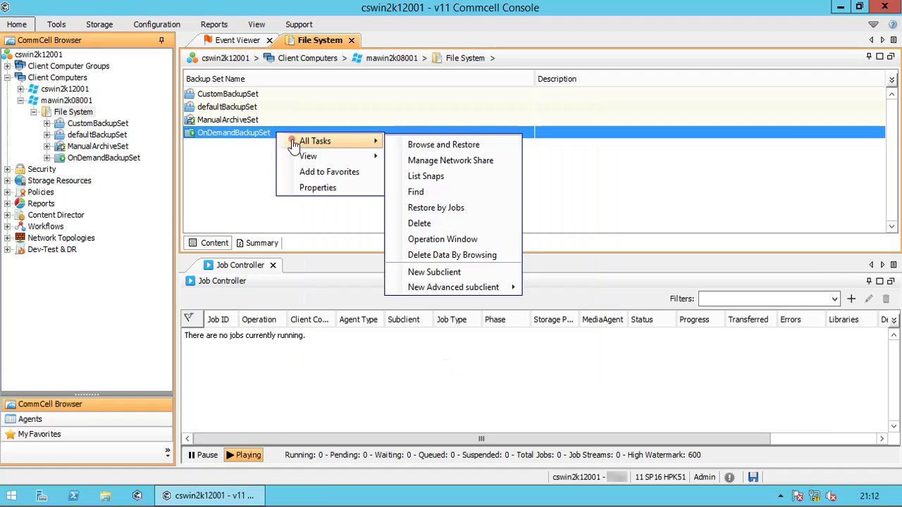
pyautogui.click(288, 188)
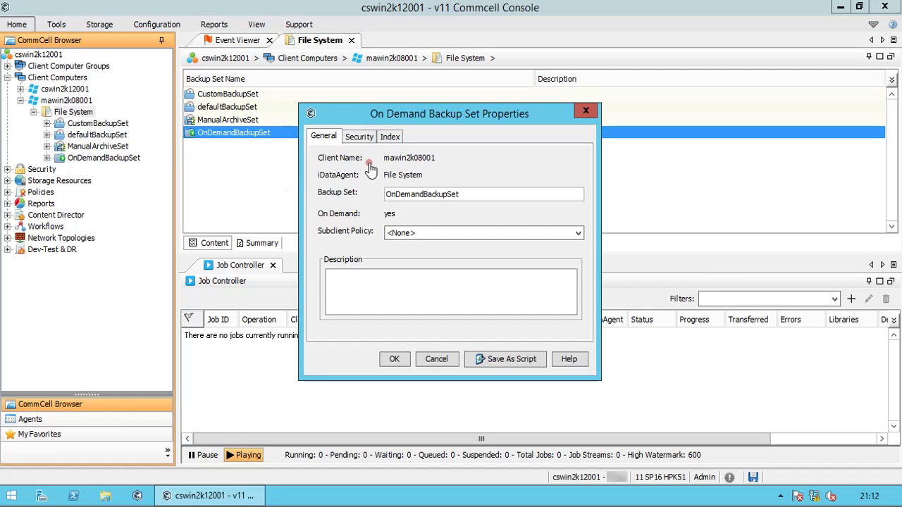
pyautogui.click(358, 137)
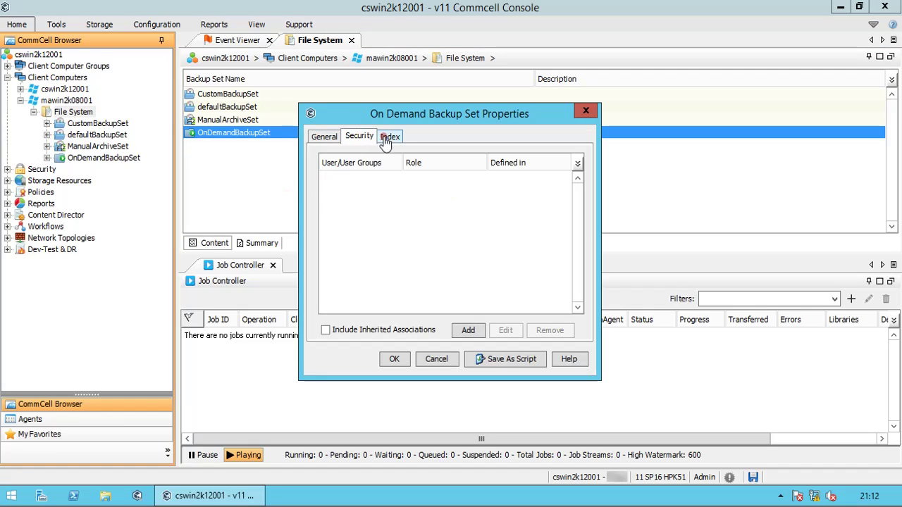
pyautogui.click(389, 137)
pyautogui.click(507, 167)
pyautogui.click(467, 192)
pyautogui.click(442, 360)
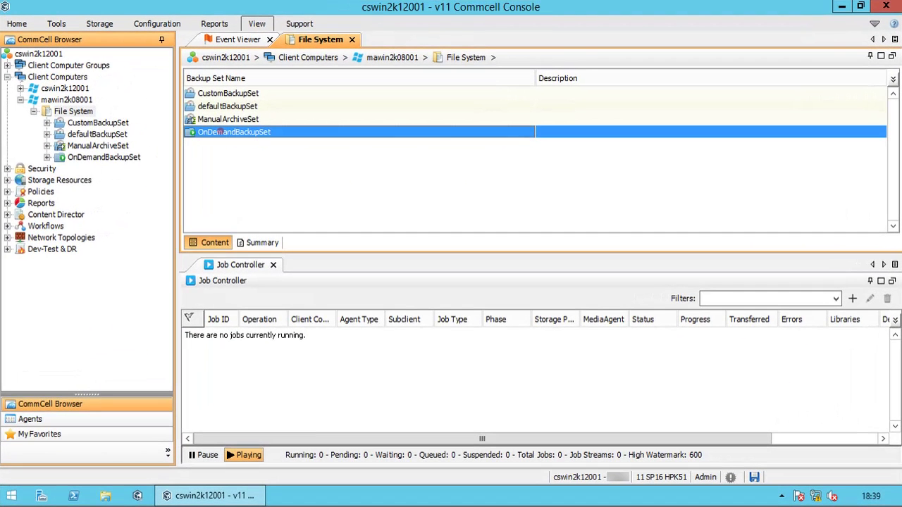
# - Delete OnDemandBackupSet from mawin2k08001's File System agent, confirming with the text "erase and reuse media"
pyautogui.rightClick(220, 132)
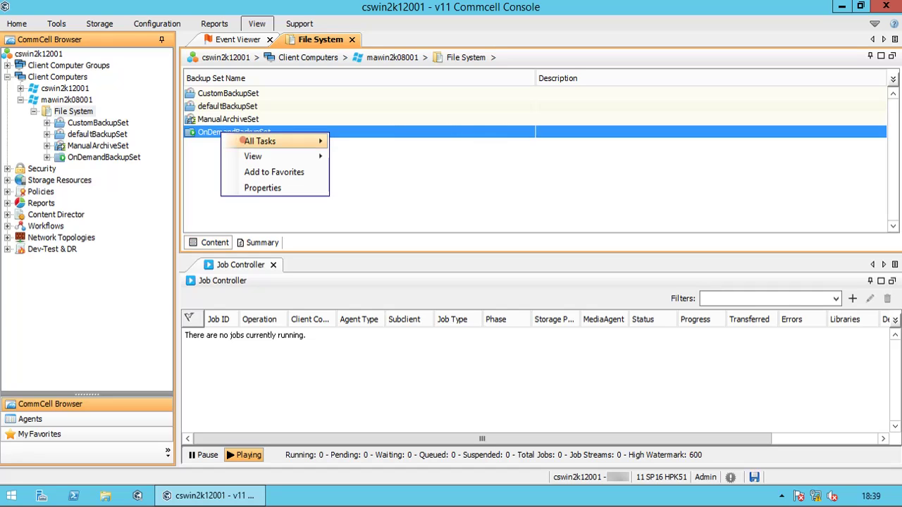
pyautogui.moveTo(243, 141)
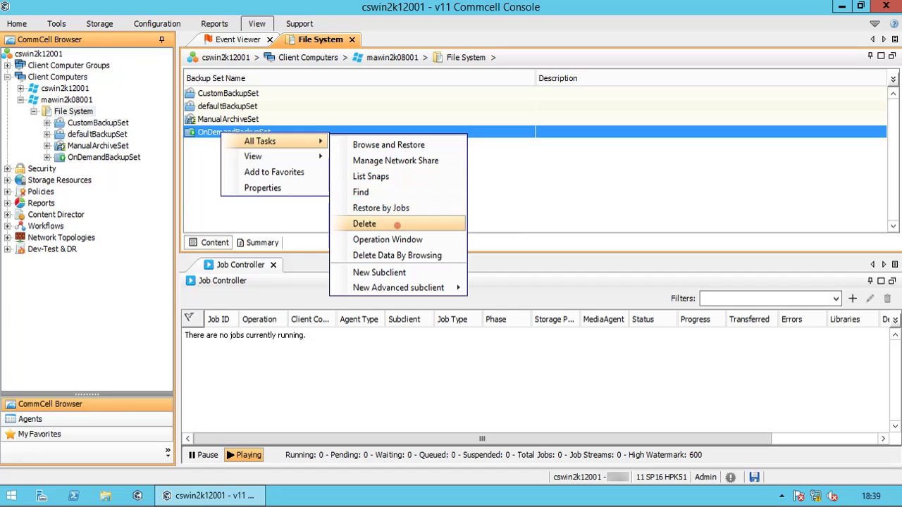
pyautogui.click(397, 225)
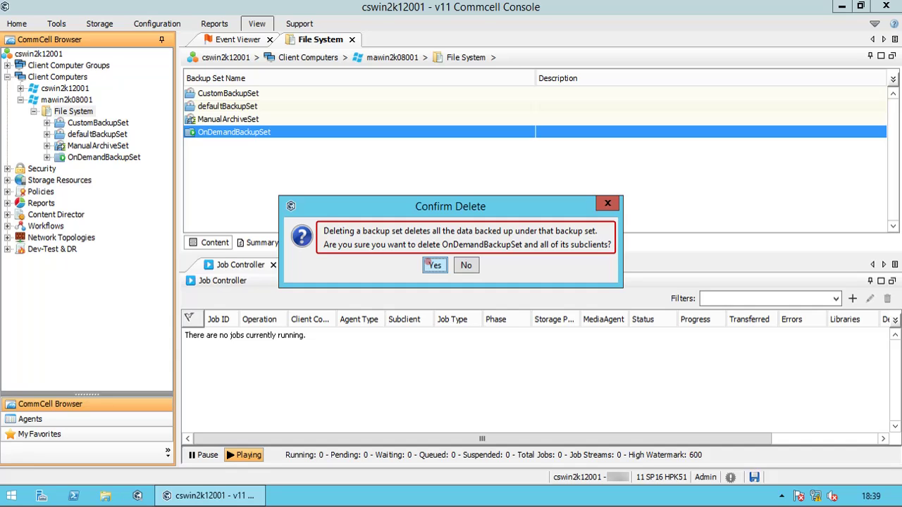
pyautogui.click(428, 264)
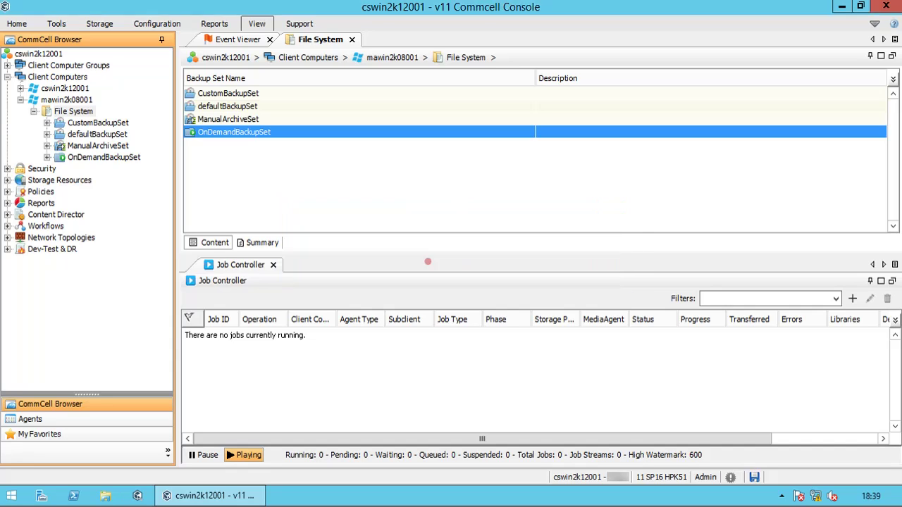
pyautogui.write('erase and reuse media')
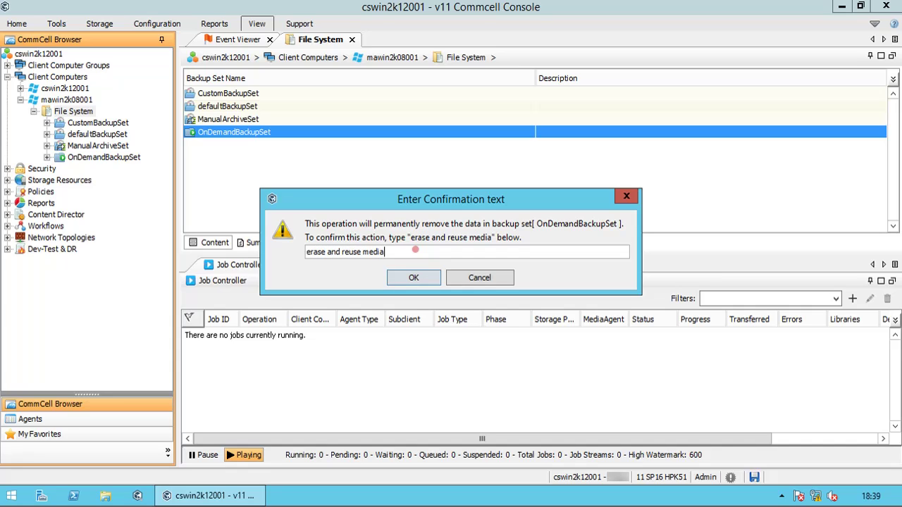
pyautogui.press('Return')
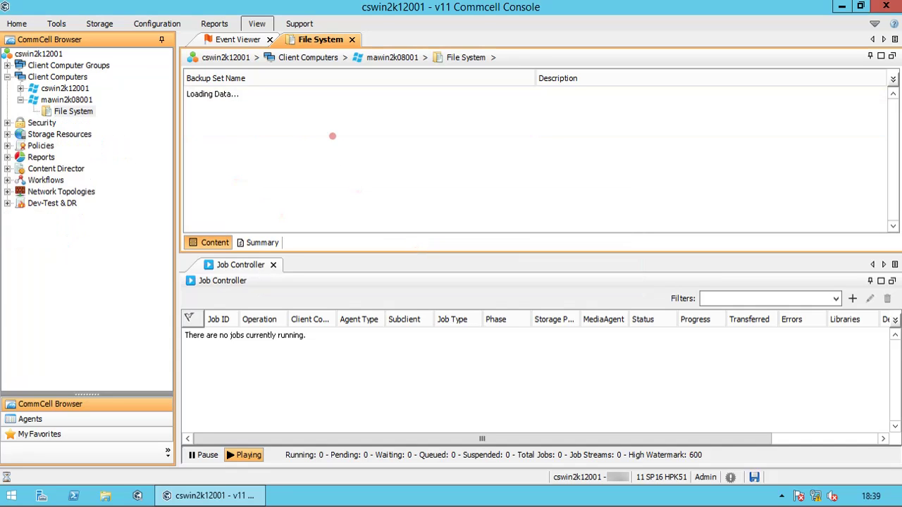
# - Delete ManualArchiveSet from the File System agent, confirming with the text "erase and reuse media"
pyautogui.rightClick(233, 119)
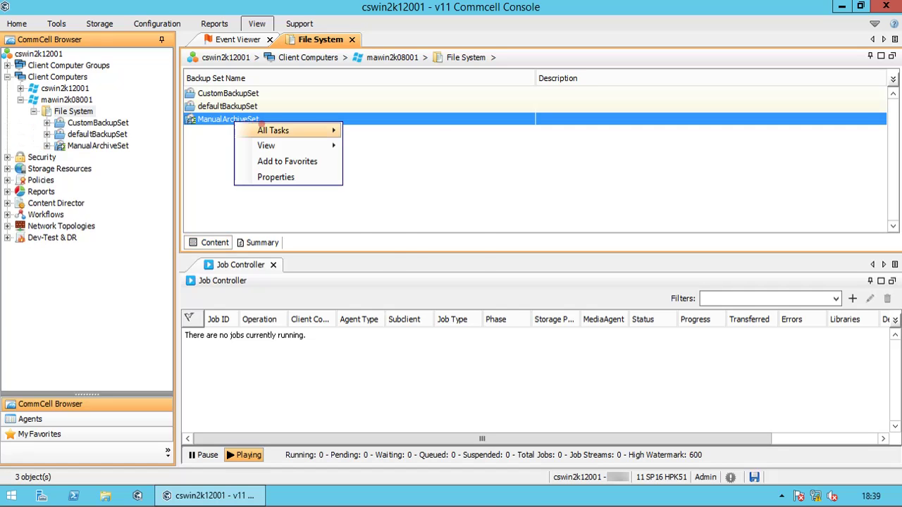
pyautogui.moveTo(288, 126)
pyautogui.click(399, 210)
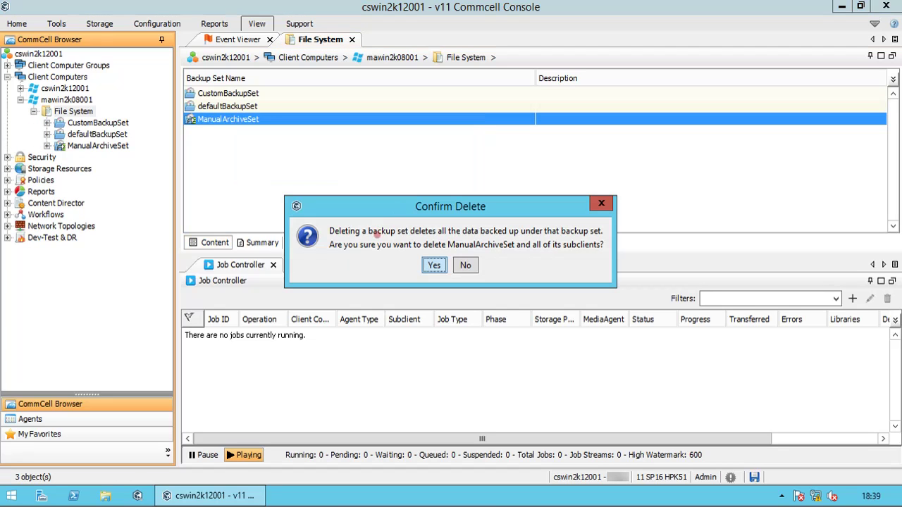
pyautogui.click(429, 268)
pyautogui.write('erase and reuse emd')
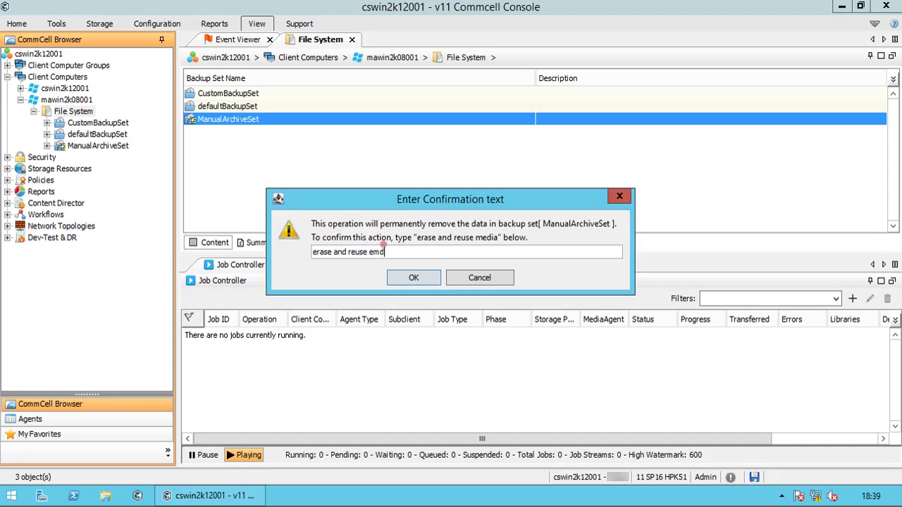
pyautogui.press('Return')
pyautogui.press('Return')
pyautogui.write('eras')
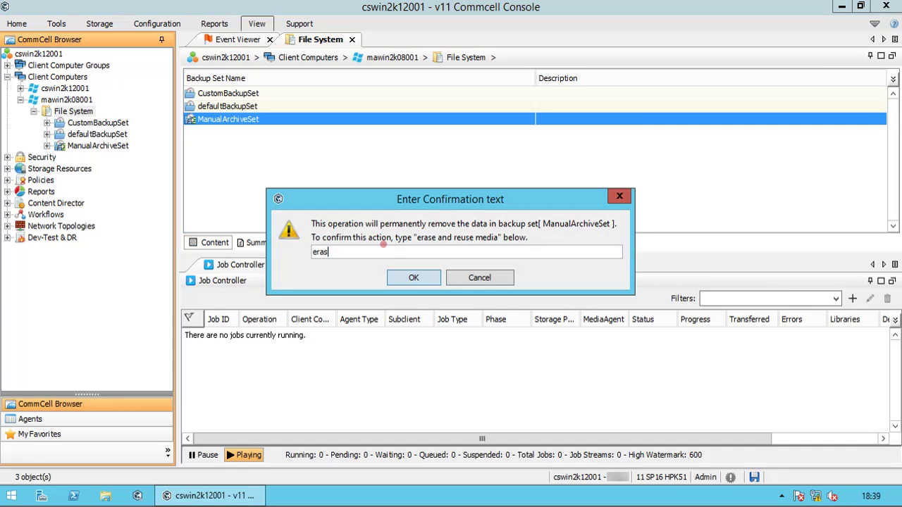
pyautogui.write('e and reuse media')
pyautogui.press('Return')
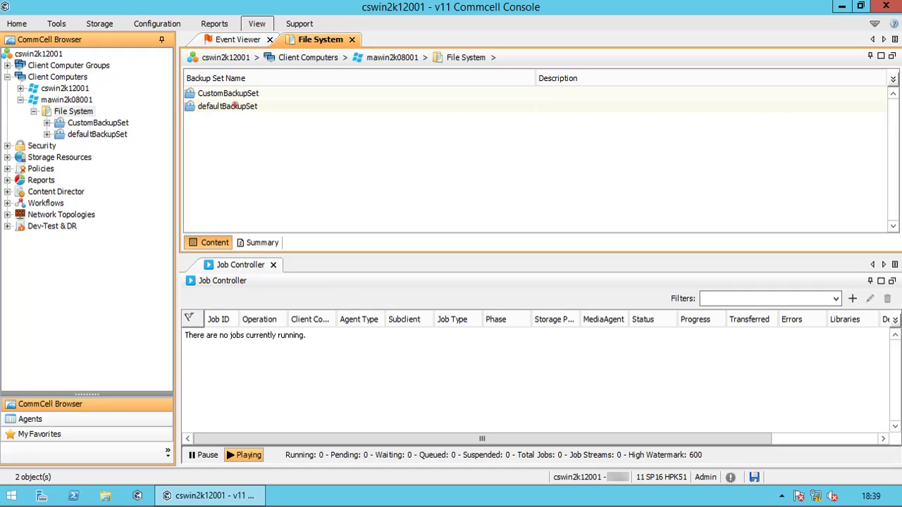
# - Check whether defaultBackupSet's available tasks include a delete option
pyautogui.rightClick(234, 106)
pyautogui.moveTo(278, 112)
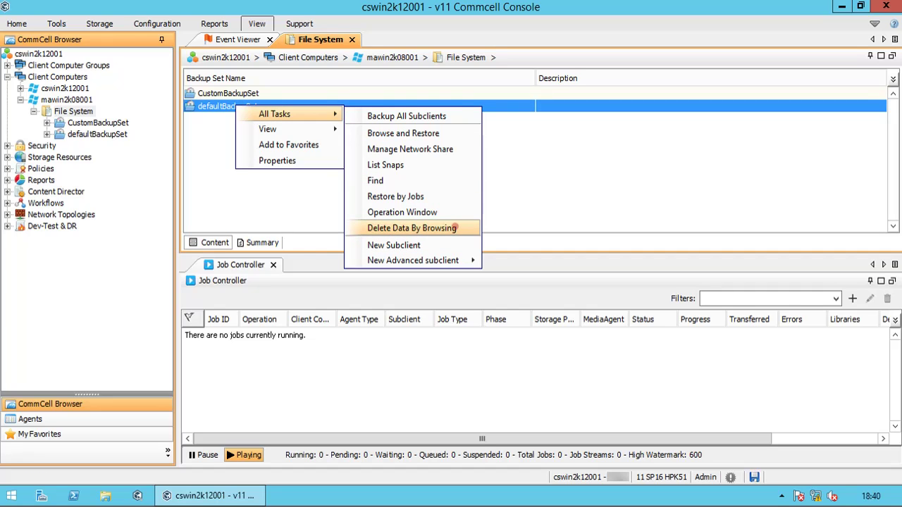
pyautogui.click(276, 92)
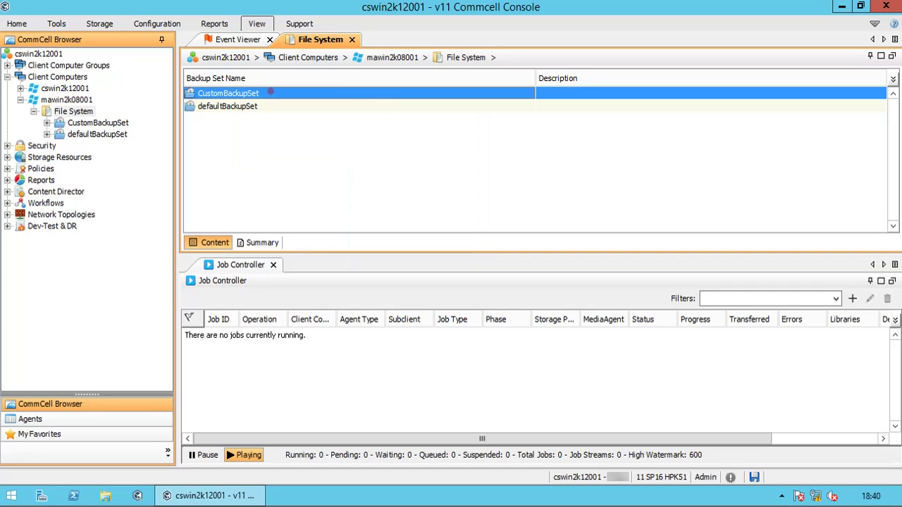
# - Delete CustomBackupSet from the File System agent, confirming with the text "erase and reuse media"
pyautogui.rightClick(276, 94)
pyautogui.moveTo(303, 98)
pyautogui.click(414, 198)
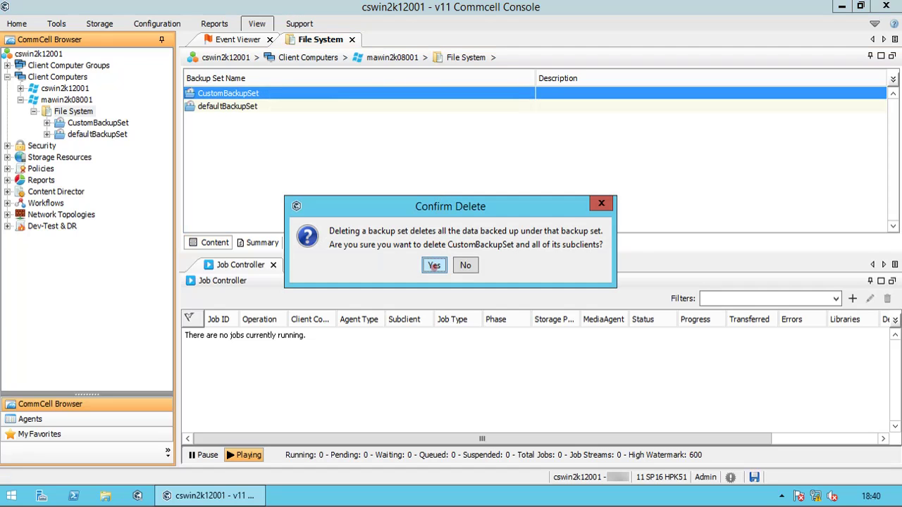
pyautogui.click(434, 265)
pyautogui.write('erase and reuse media')
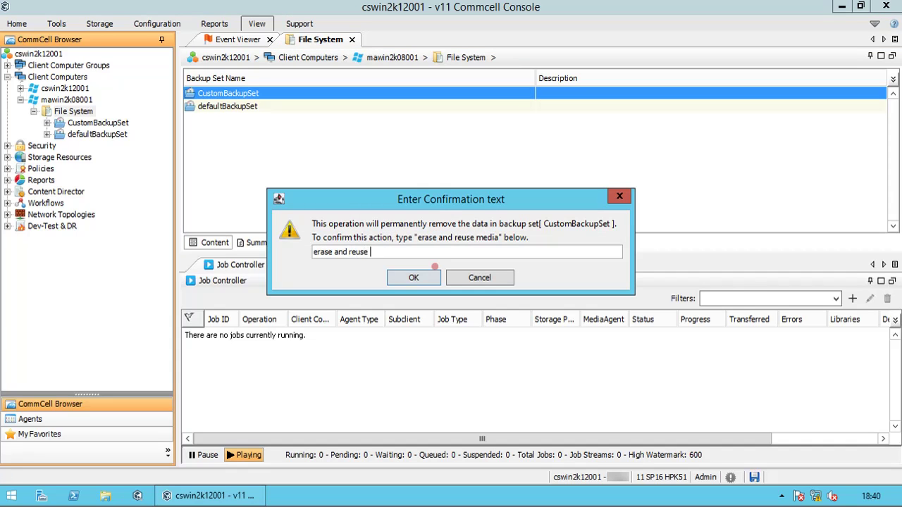
pyautogui.press('Return')
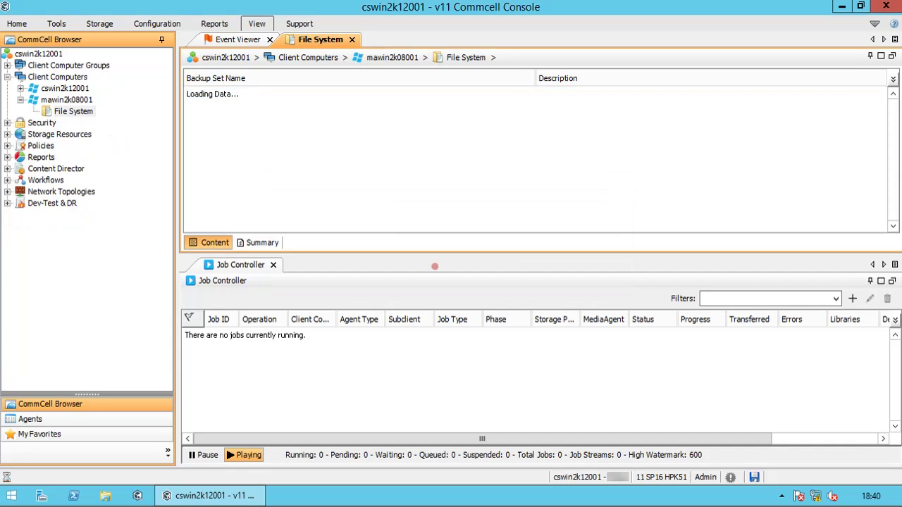